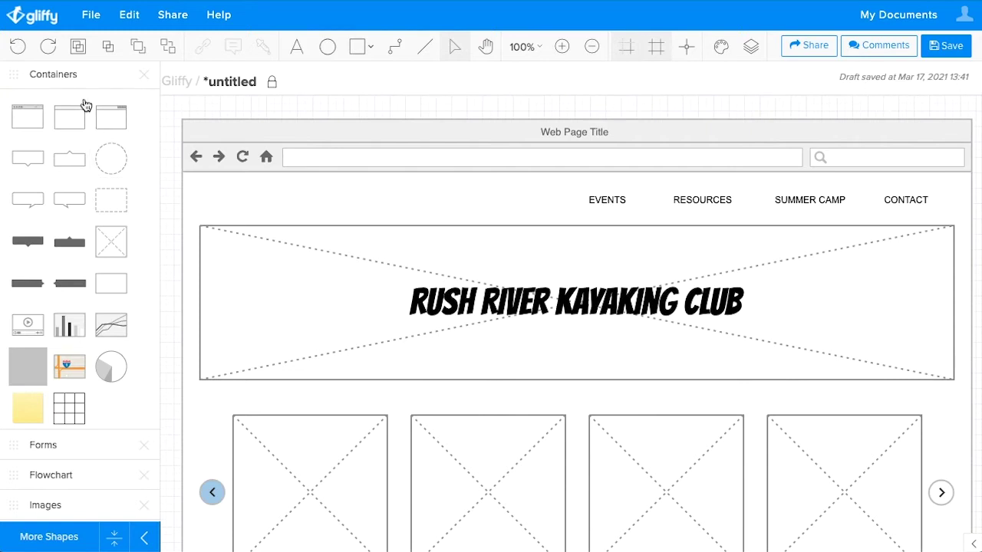
Step: Create a new blank Wireframe diagram from the File menu
left_click(93, 18)
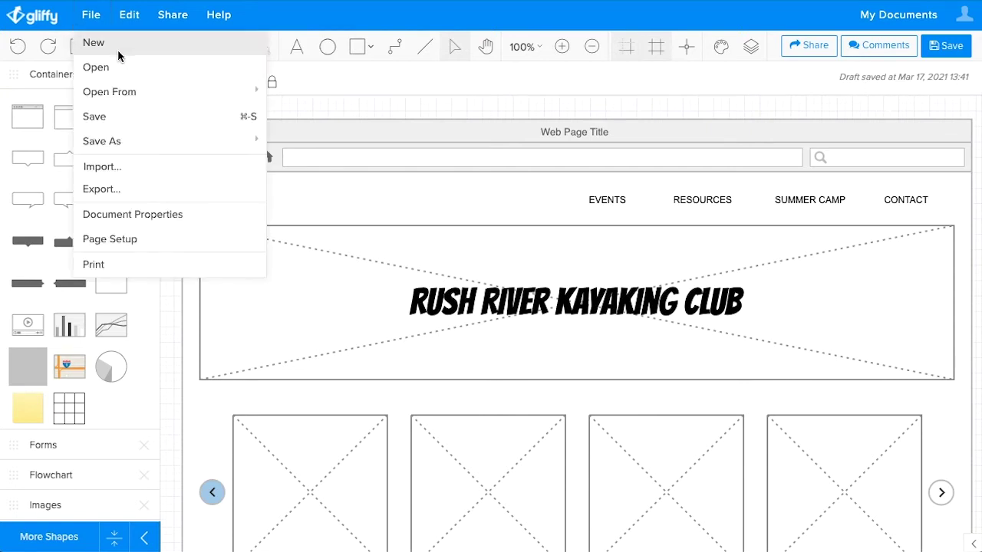
left_click(117, 52)
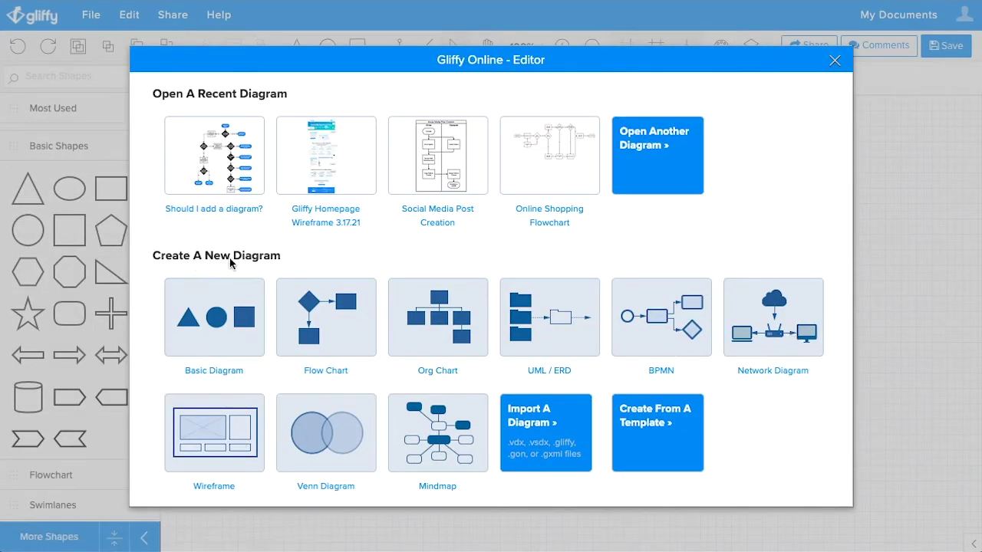
left_click(235, 447)
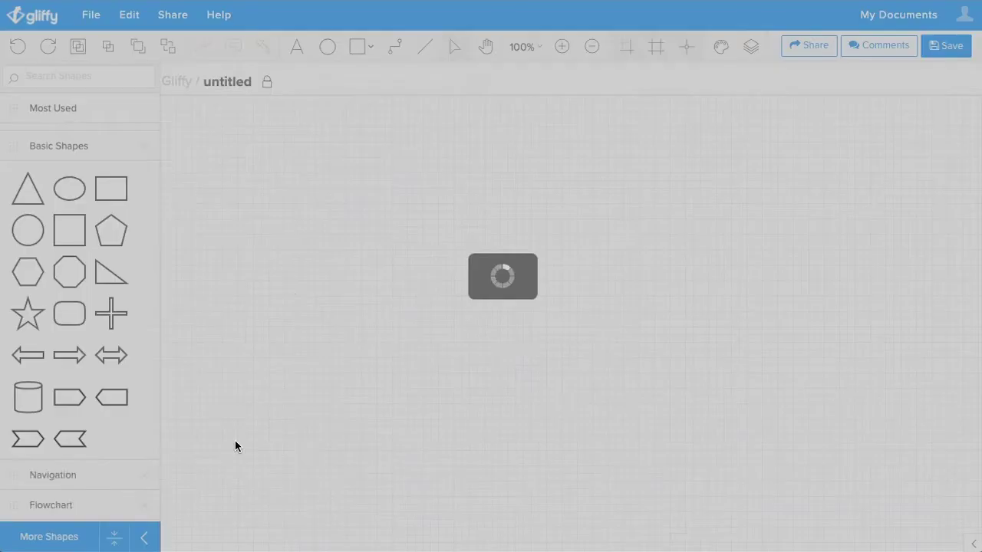
Step: Expand the Navigation, Content 1.0, Forms 1.0 and Containers shape libraries
scroll(99, 439, "down", 2)
left_click(72, 392)
scroll(83, 386, "down", 5)
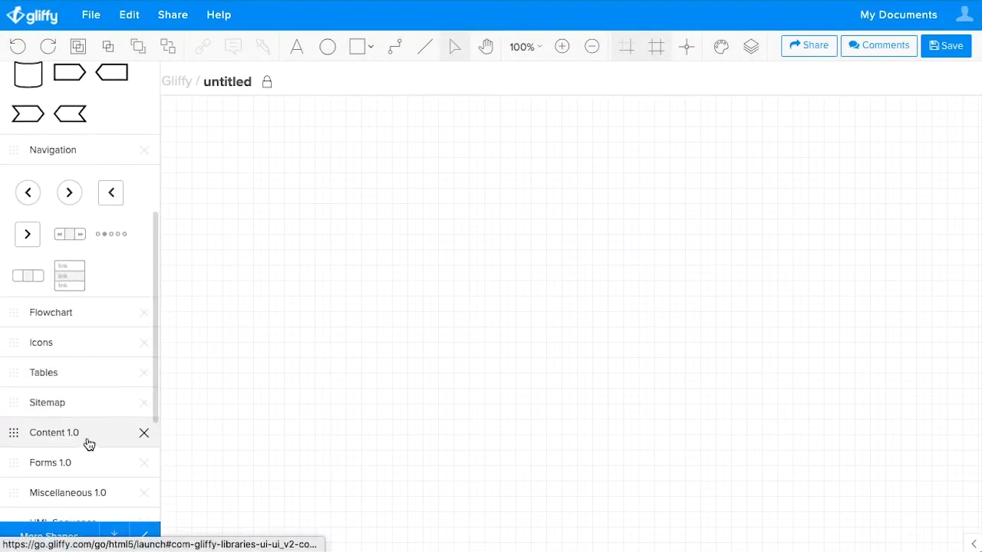
left_click(87, 442)
scroll(92, 440, "down", 7)
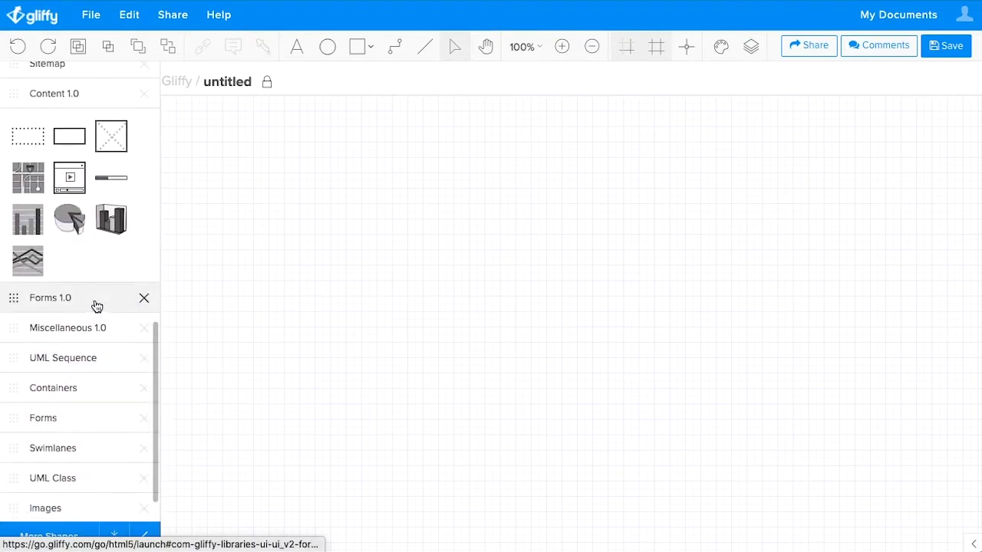
left_click(90, 310)
scroll(94, 441, "down", 3)
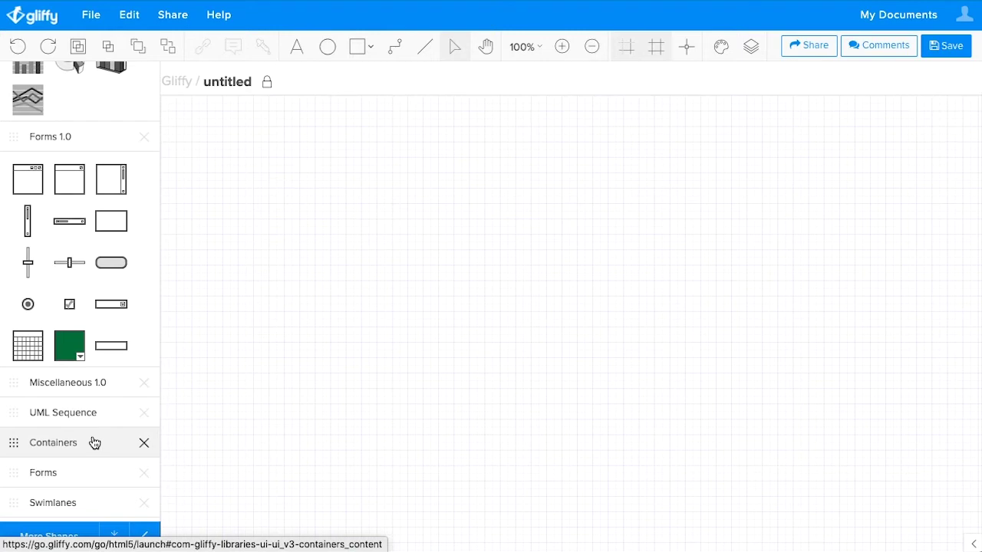
scroll(93, 432, "down", 2)
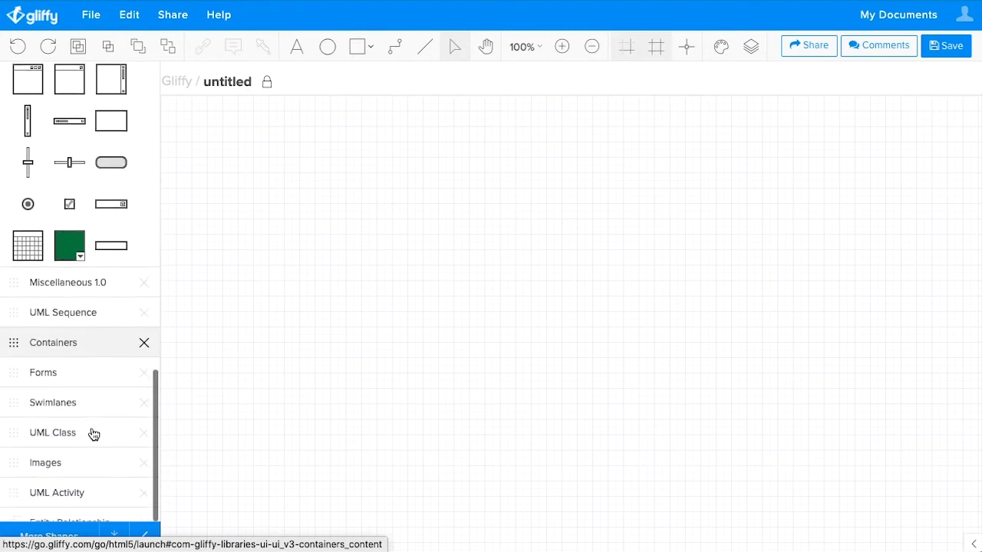
left_click(77, 343)
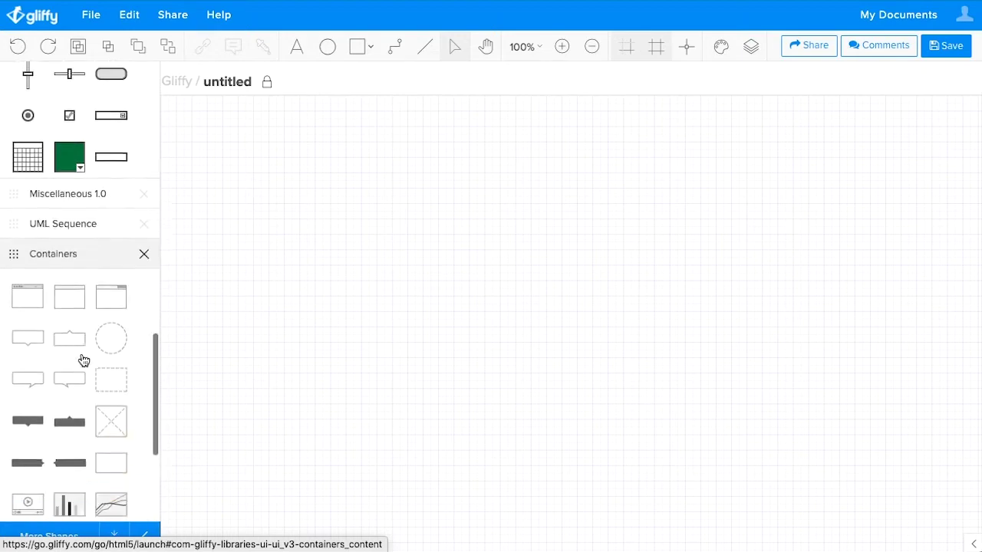
Step: Place the browser-window container on the canvas and nudge it slightly upward
left_click_drag(35, 284, 181, 119)
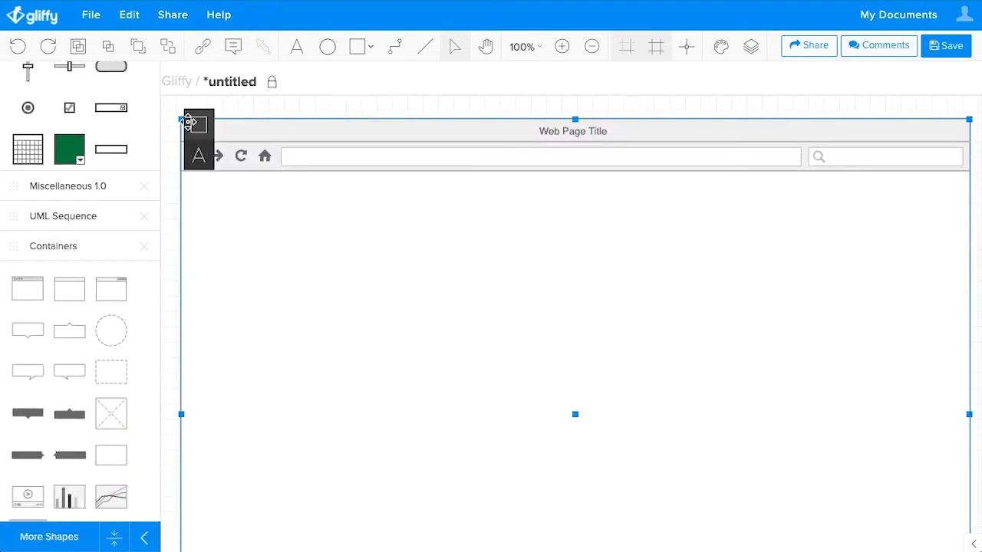
left_click(326, 113)
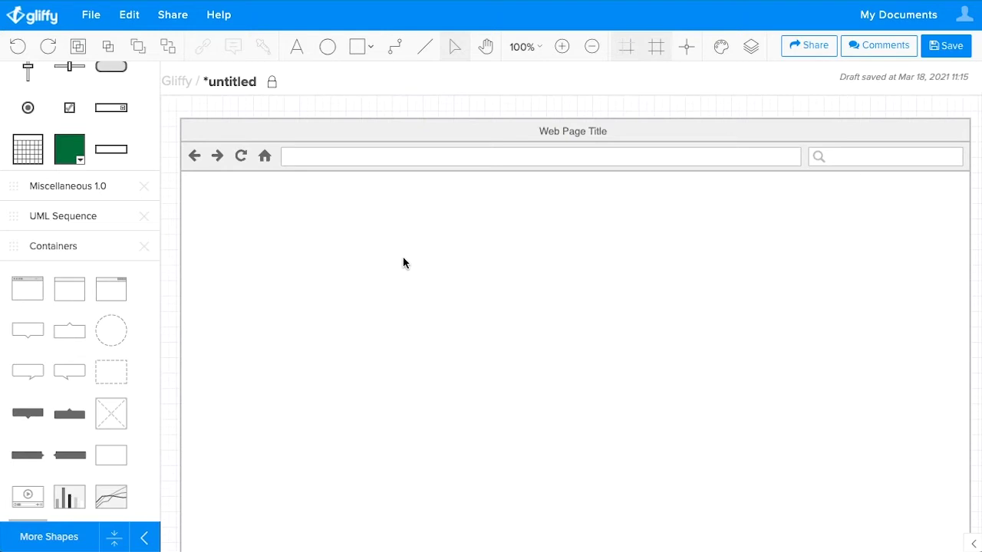
mouse_move(404, 258)
left_mouse_down()
mouse_move(414, 241)
mouse_move(403, 265)
left_mouse_up()
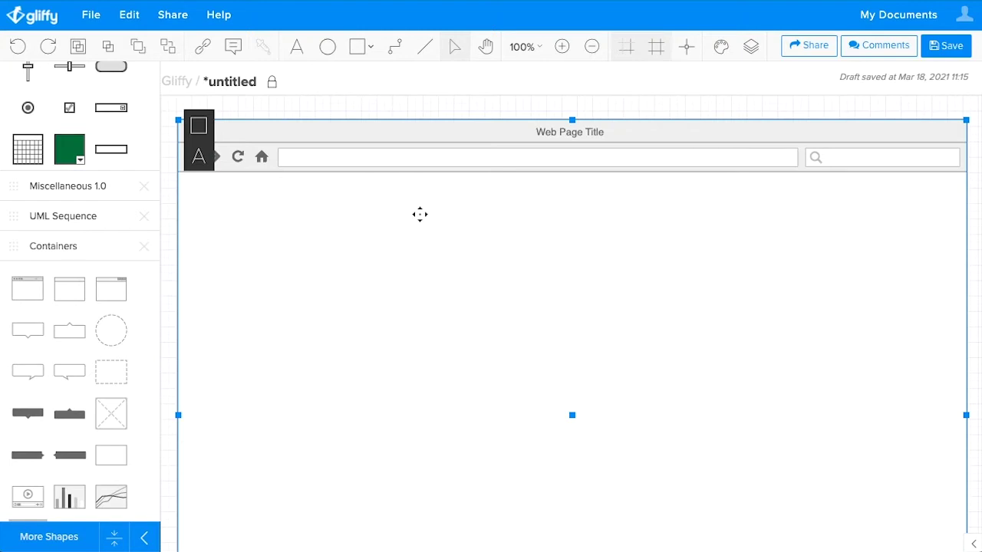
Step: Add a new layer and rename Layer 0 to 'Browser Window', checking its visibility toggle
left_click(754, 48)
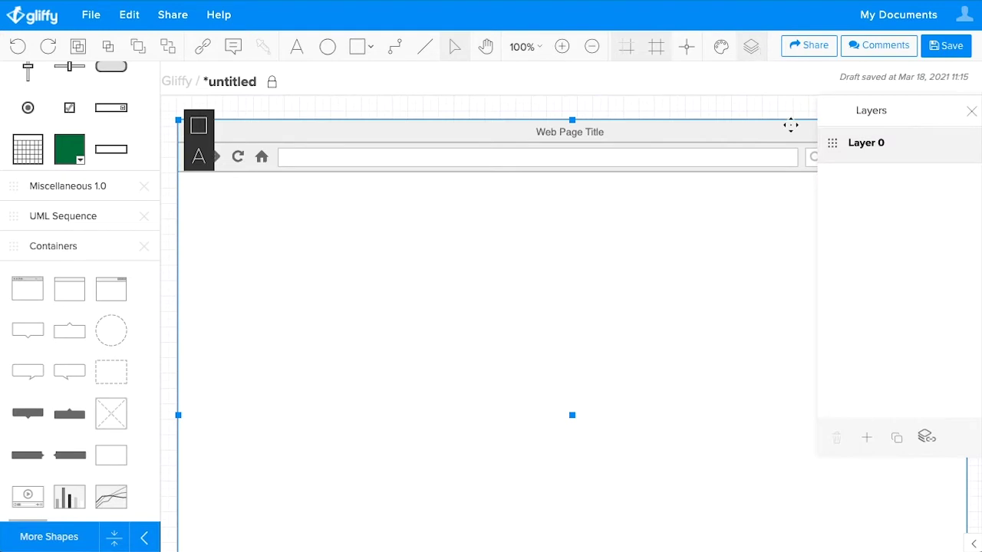
left_click(870, 447)
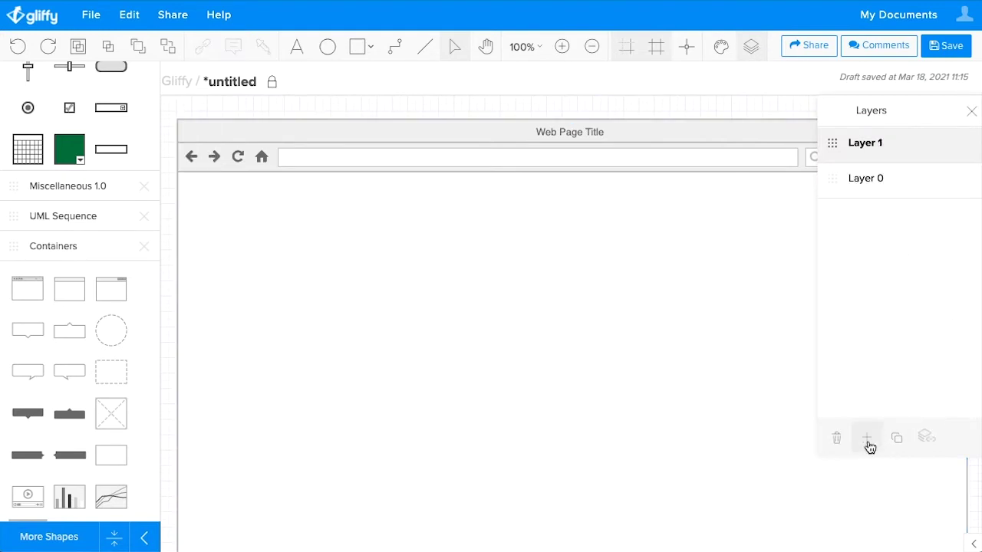
left_click(887, 188)
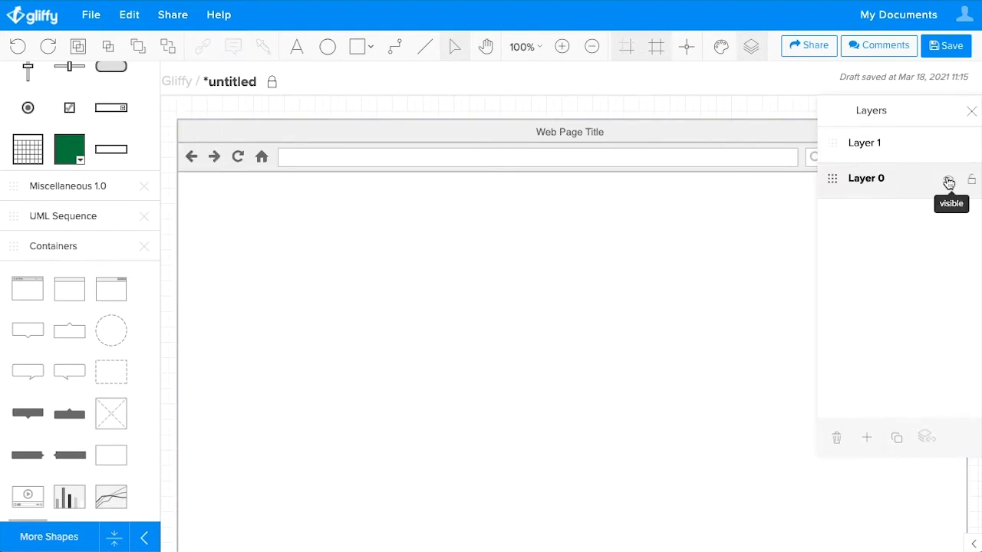
left_click(945, 179)
left_click(945, 179)
double_click(877, 179)
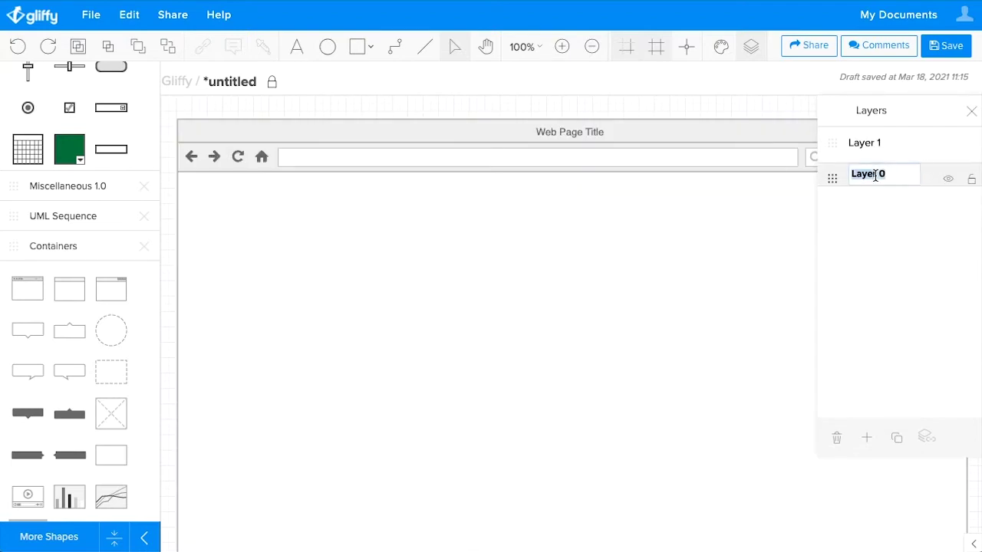
type("Browser Window")
key("Return")
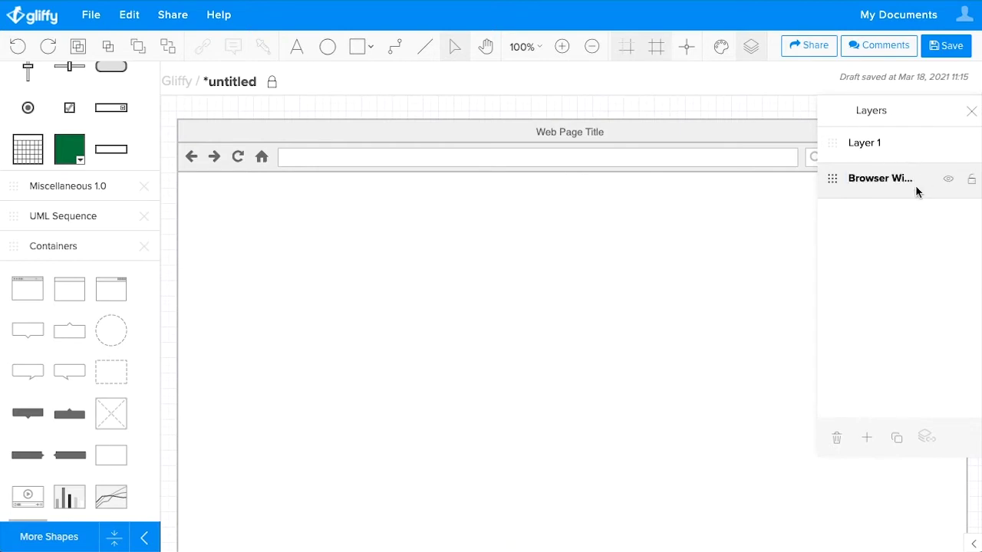
left_click(949, 180)
left_click(949, 182)
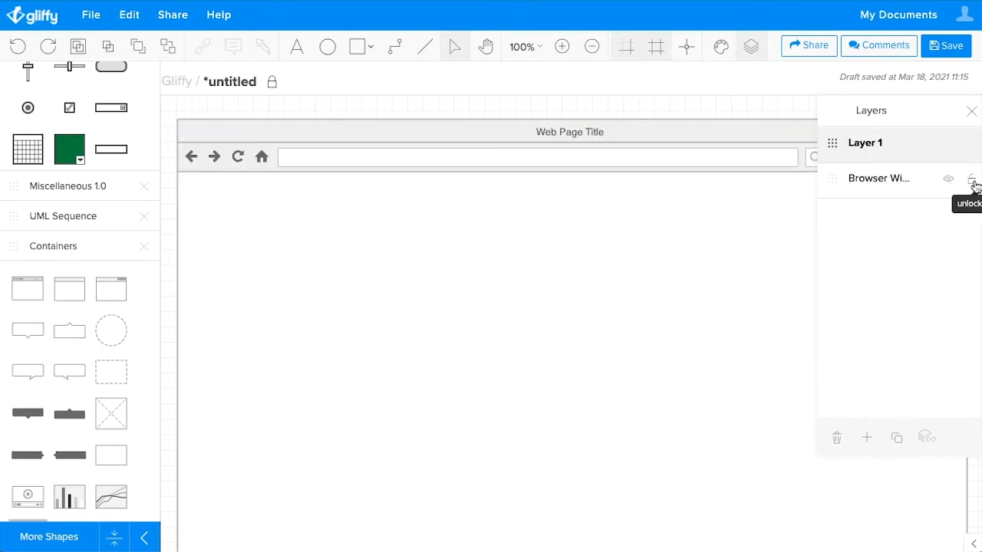
left_click_drag(426, 210, 432, 247)
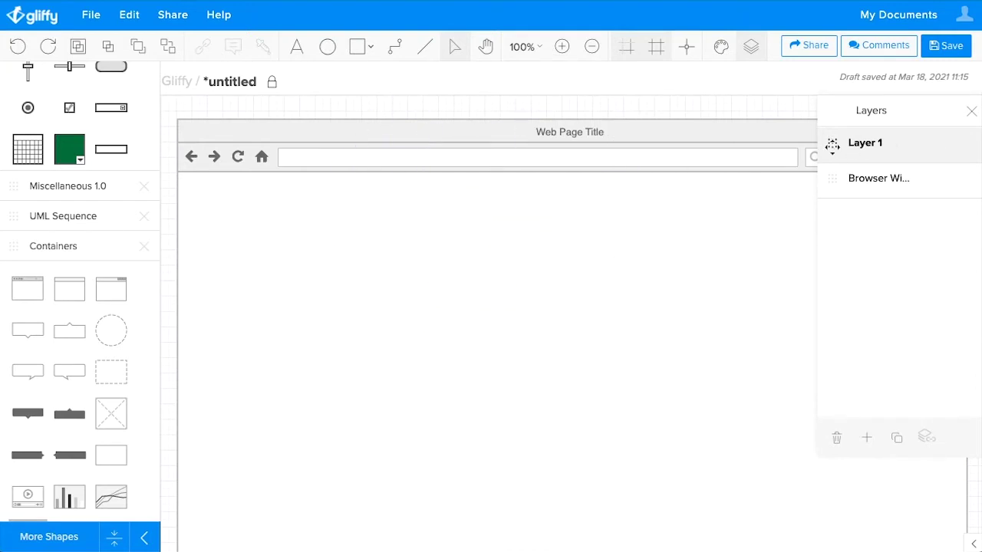
Step: Rename Layer 1 to 'Idea 1' and close the Layers panel
double_click(874, 143)
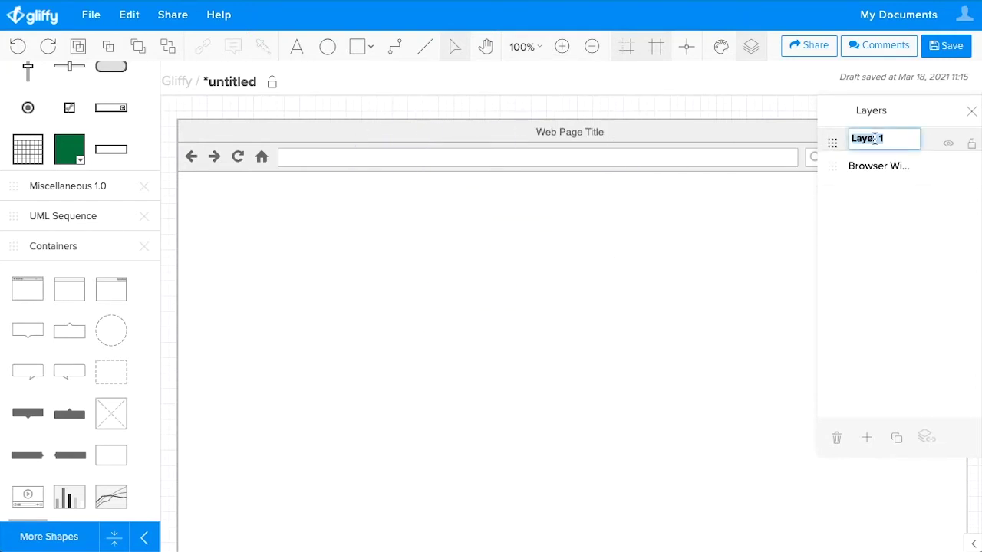
type("l")
key("Return")
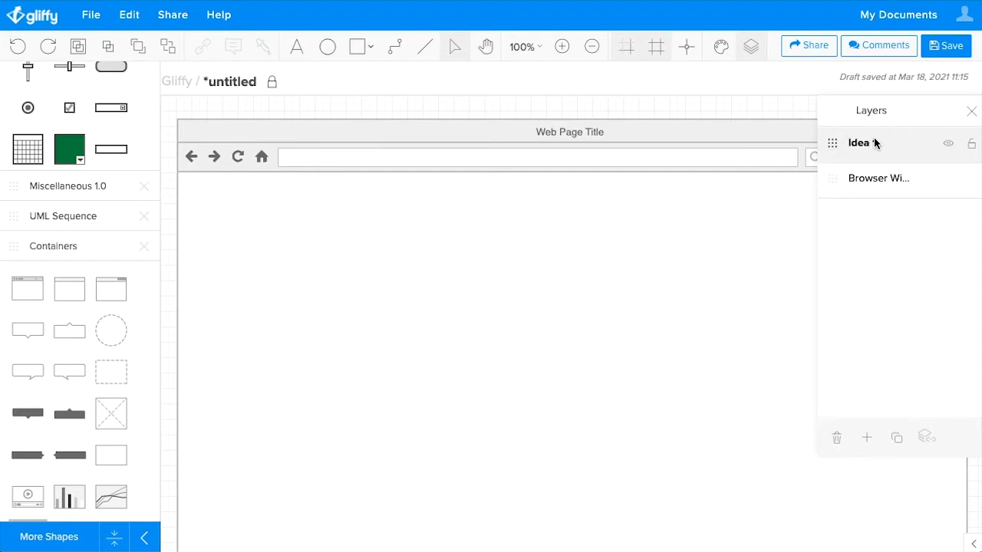
left_click(971, 111)
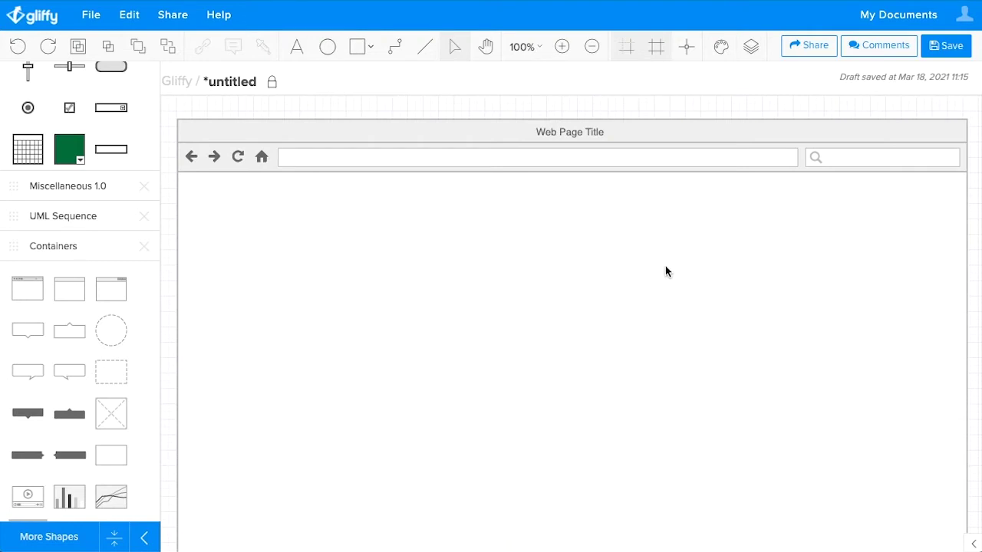
Step: Draw a text box and type 'Rush River Kayaking Club', fixing a typo
left_click(309, 55)
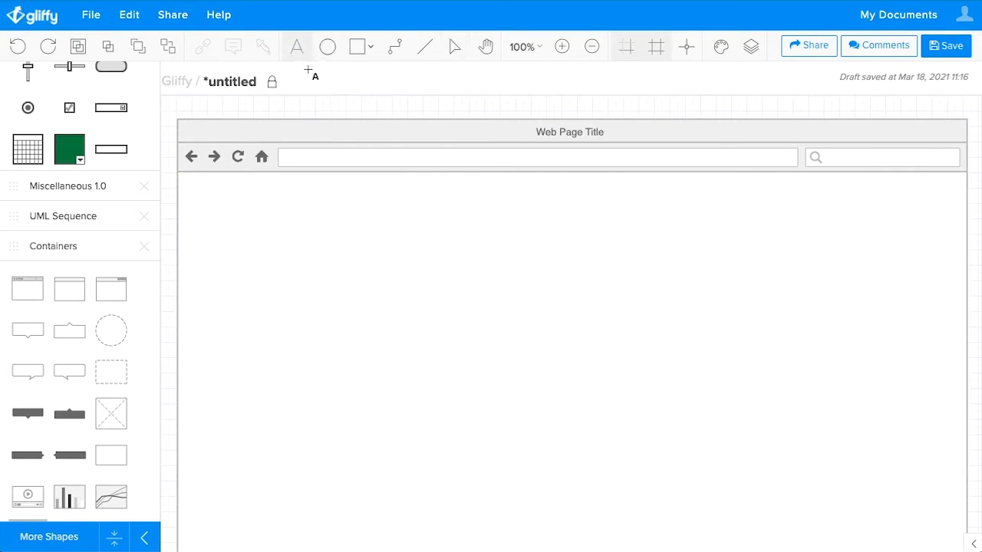
left_click_drag(251, 240, 710, 322)
type("Rush River Kaya")
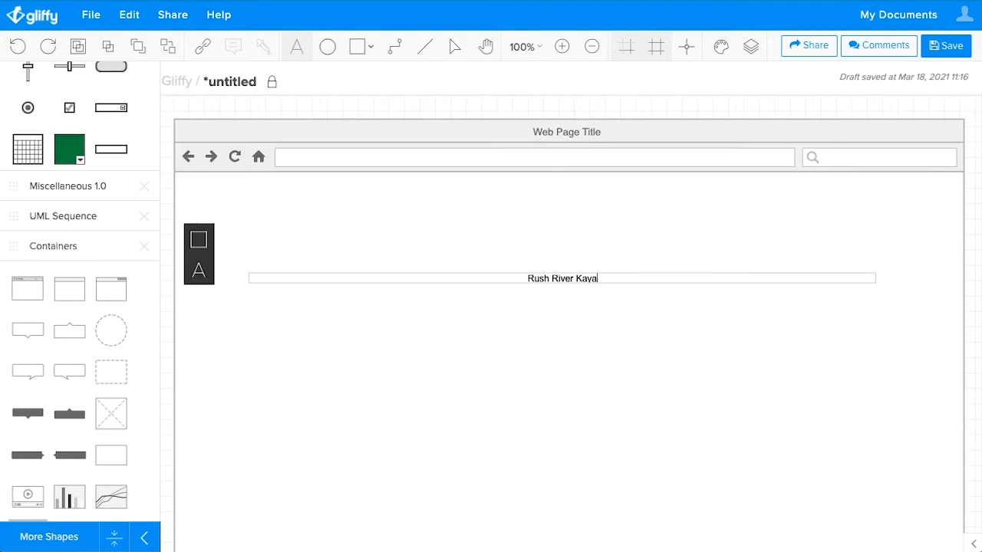
type("king Club")
key("BackSpace")
type("b")
key("ctrl+a")
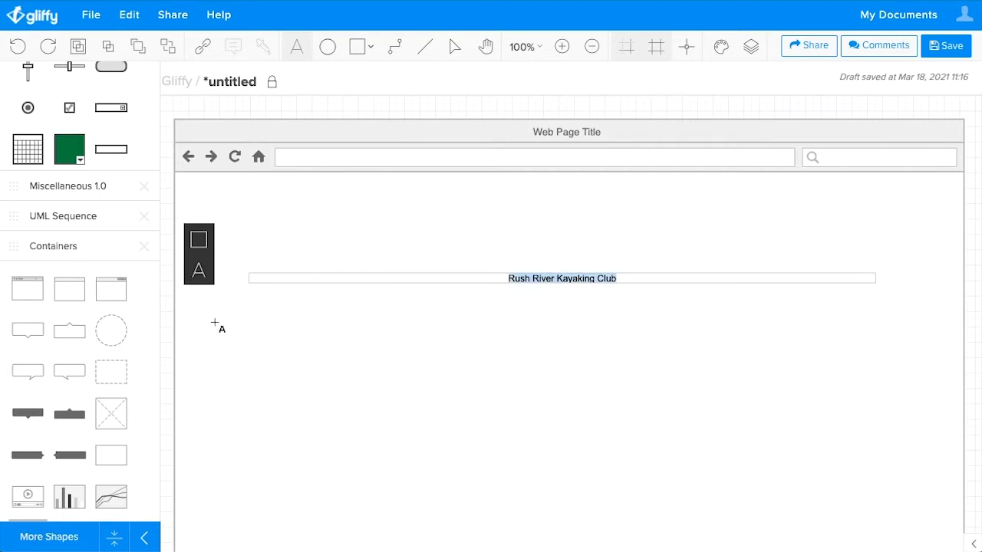
Step: Set the heading's font size to 48px and move it slightly lower
left_click(198, 274)
left_click(209, 274)
scroll(208, 340, "down", 3)
scroll(173, 361, "down", 2)
scroll(175, 367, "up", 1)
left_click(174, 367)
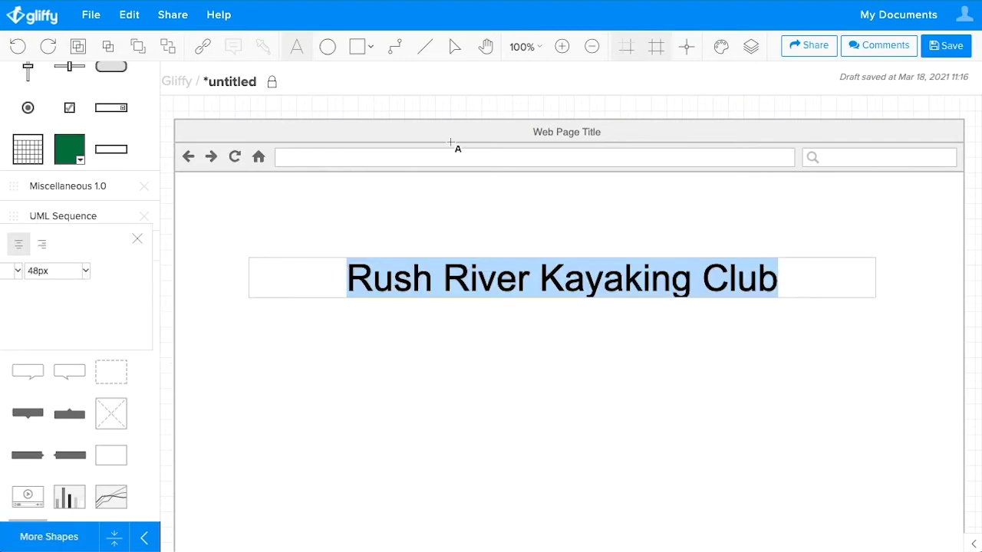
left_click(454, 46)
left_click_drag(494, 276, 492, 296)
left_click(467, 376)
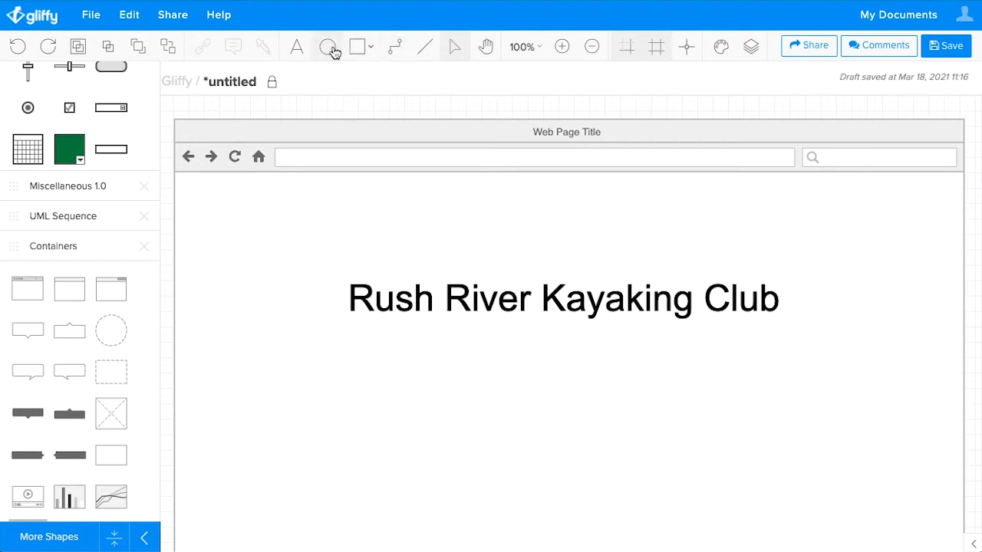
Step: Add an 'Events' navigation label and a 'Summer Camp' copy beside it
left_click(295, 47)
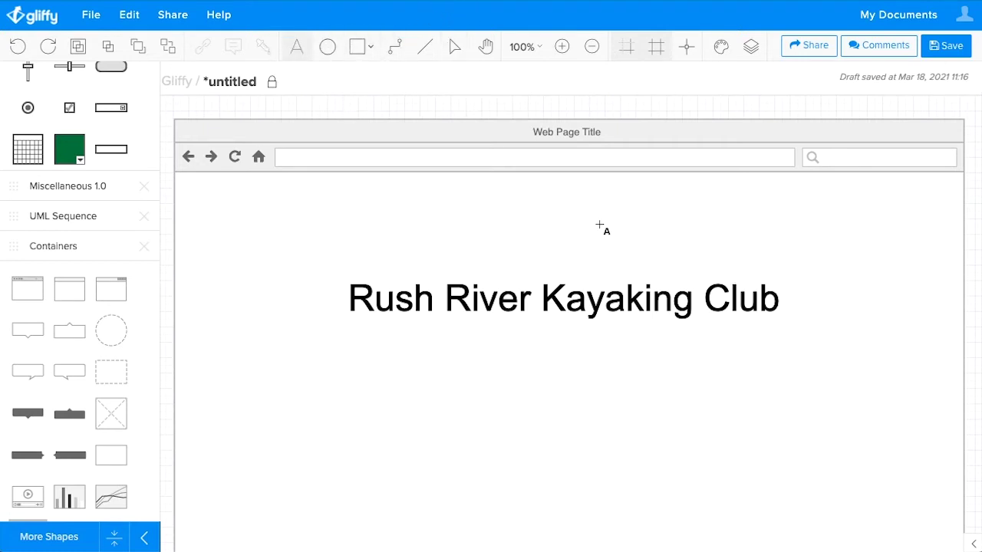
left_click_drag(587, 221, 713, 246)
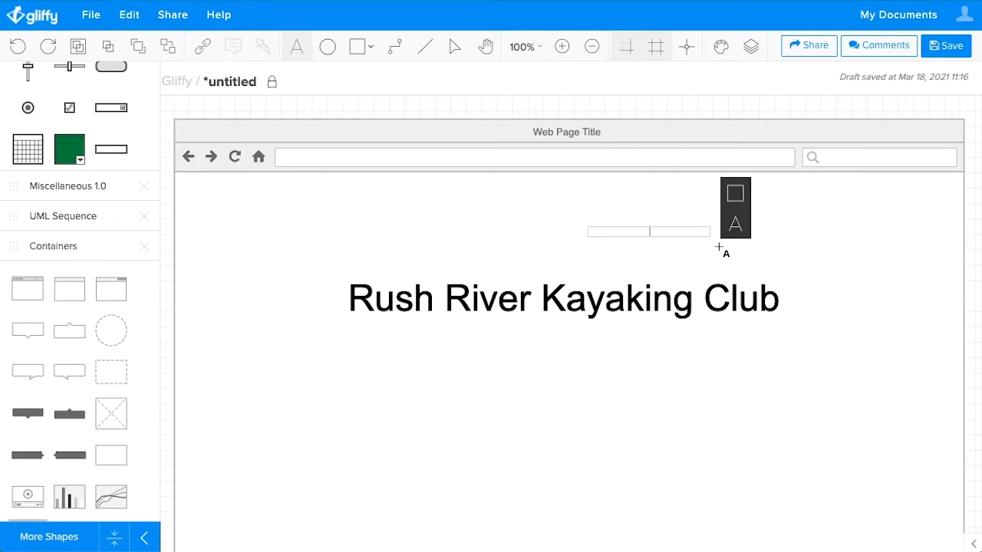
type("Events")
left_click(454, 46)
left_click(649, 233)
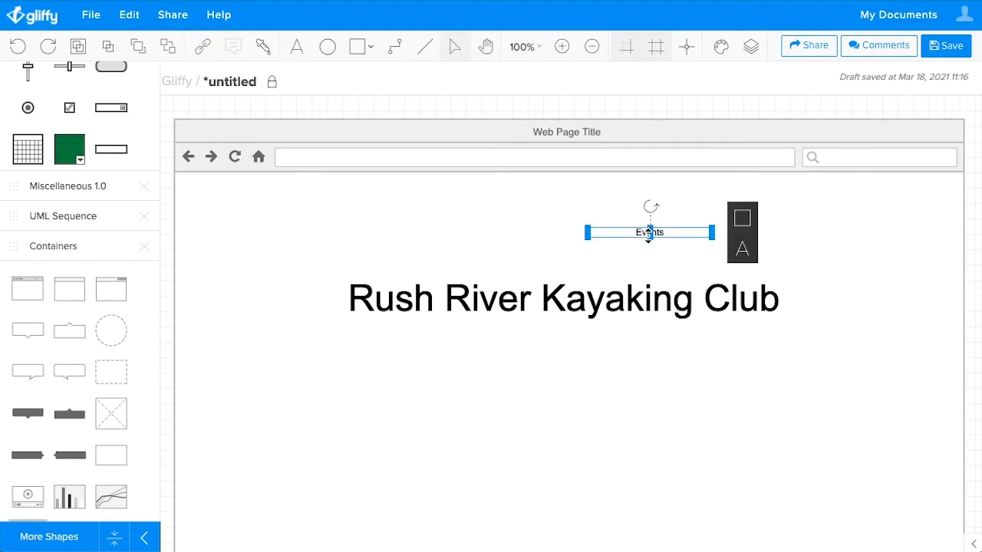
mouse_move(649, 233)
left_mouse_down()
mouse_move(758, 232)
mouse_move(646, 234)
left_mouse_up()
double_click(739, 232)
type("(S")
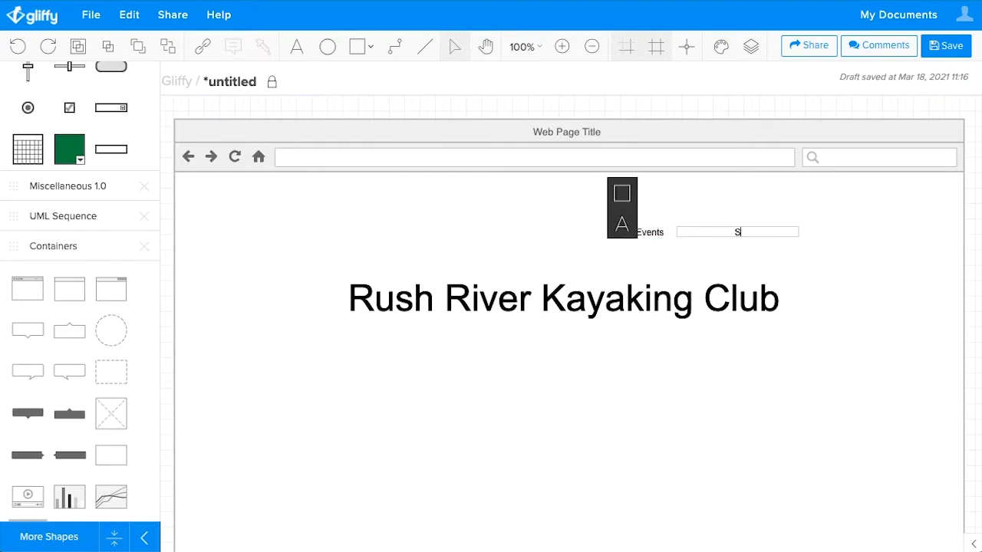
type("ummer Camp")
left_click(695, 192)
Step: Copy the label rightward twice, retyping the copies as 'Resources' and 'Contact'
left_click_drag(742, 234, 877, 231)
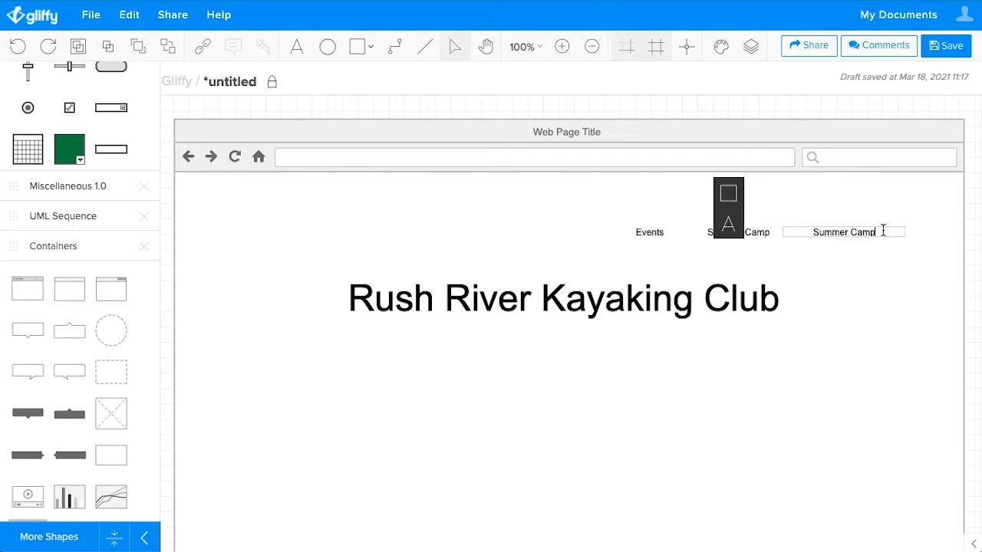
double_click(877, 231)
type("Resources")
left_click(878, 231)
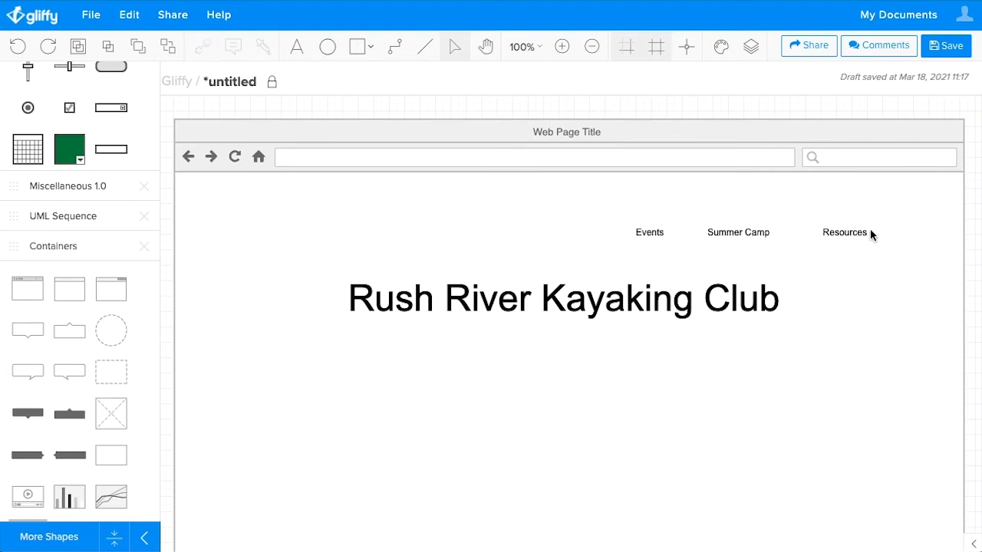
left_click(845, 232)
left_click_drag(846, 237, 922, 236)
double_click(954, 233)
type("Contact")
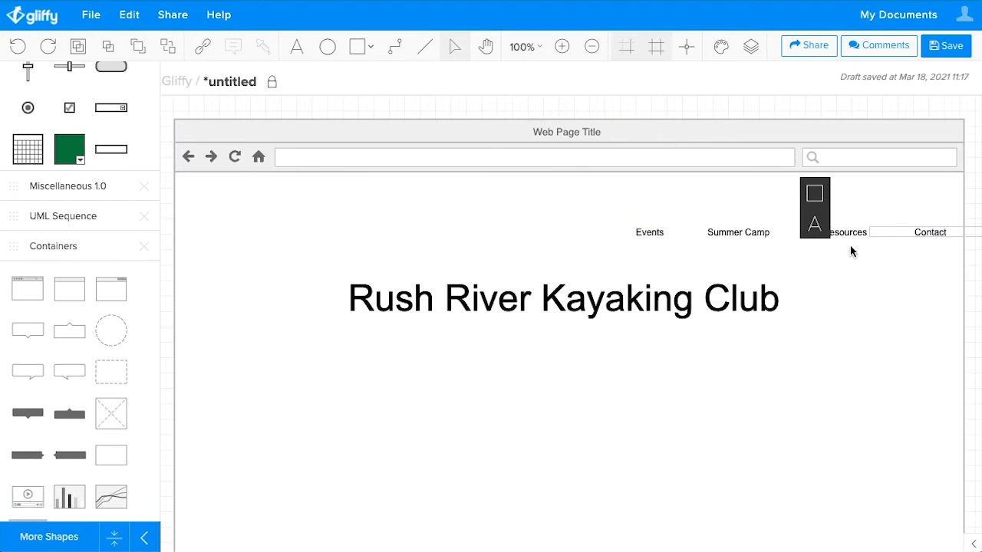
Step: Select all four navigation labels and shift the row left onto the page
left_click(575, 215)
left_click_drag(575, 204, 721, 287)
left_click_drag(606, 232, 552, 228)
scroll(735, 280, "left", 5)
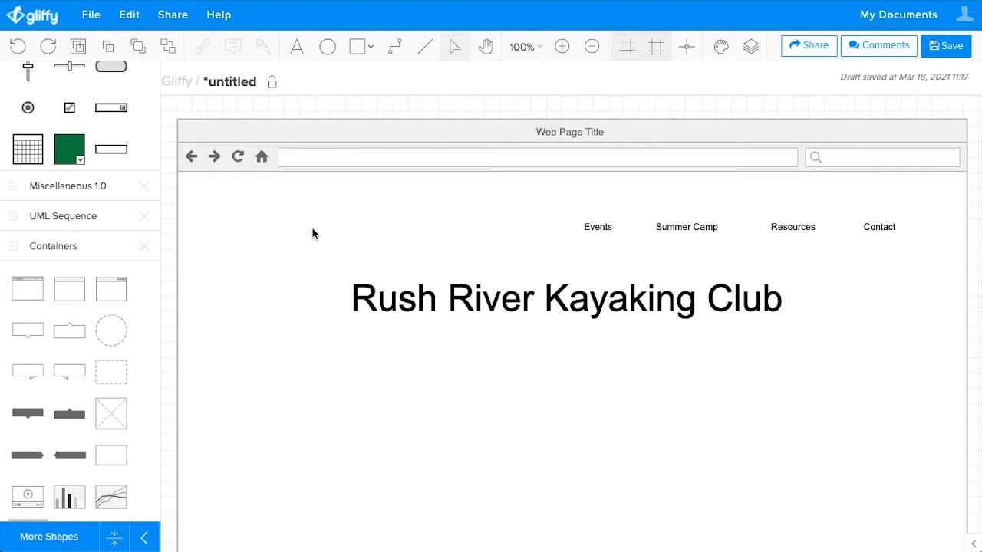
Step: Place an image placeholder and stretch it into a full-width banner behind the headline
scroll(121, 407, "down", 1)
scroll(122, 407, "up", 10)
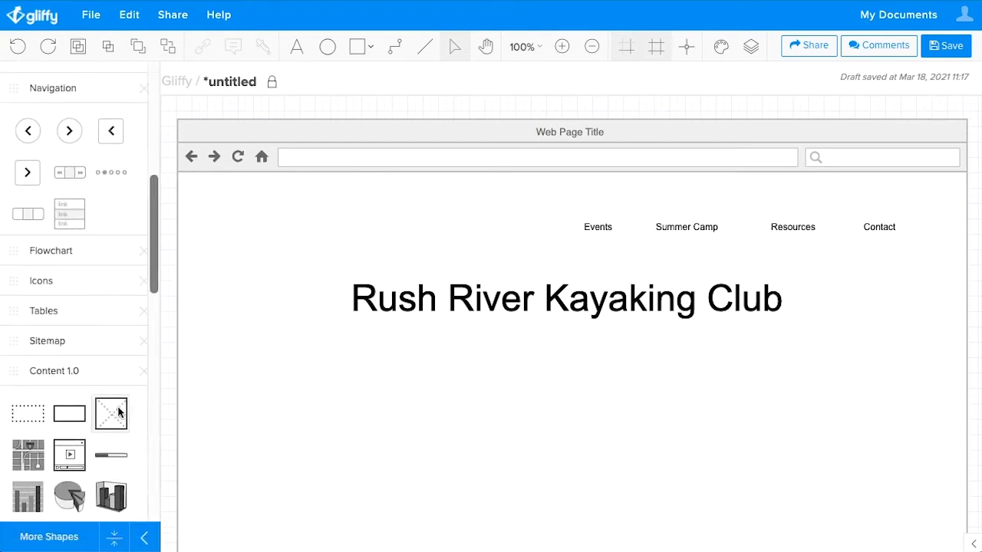
left_click_drag(115, 414, 198, 227)
left_click(318, 303)
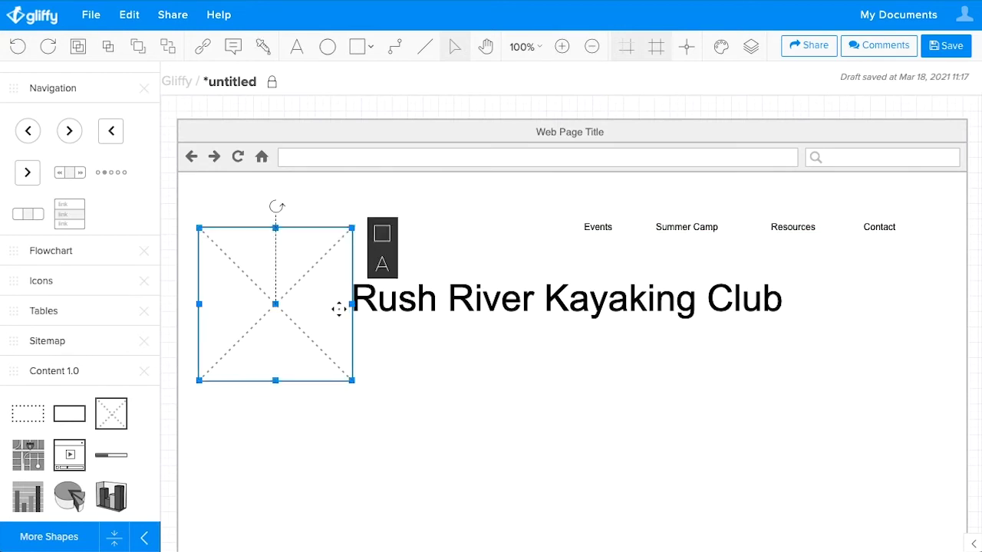
left_click_drag(351, 305, 937, 314)
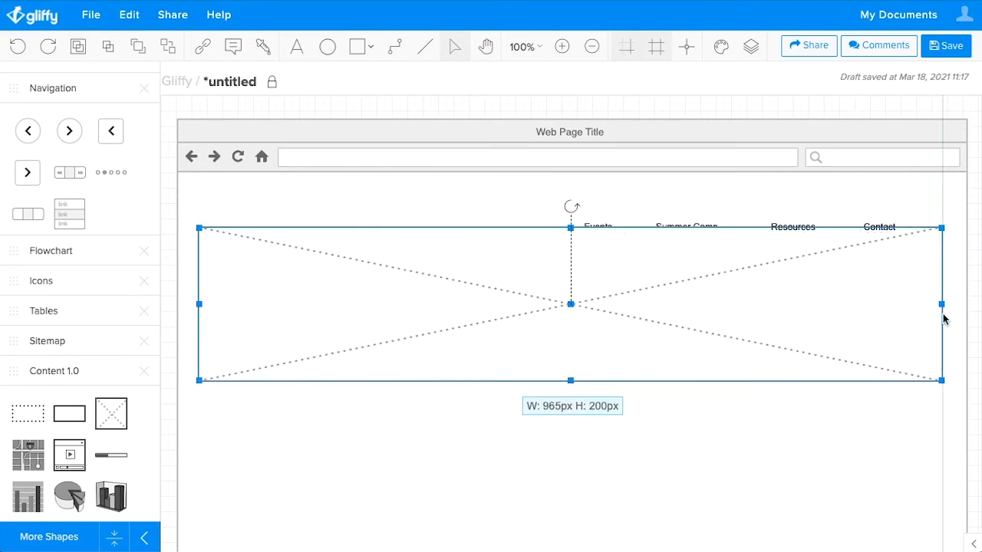
left_click_drag(835, 307, 837, 326)
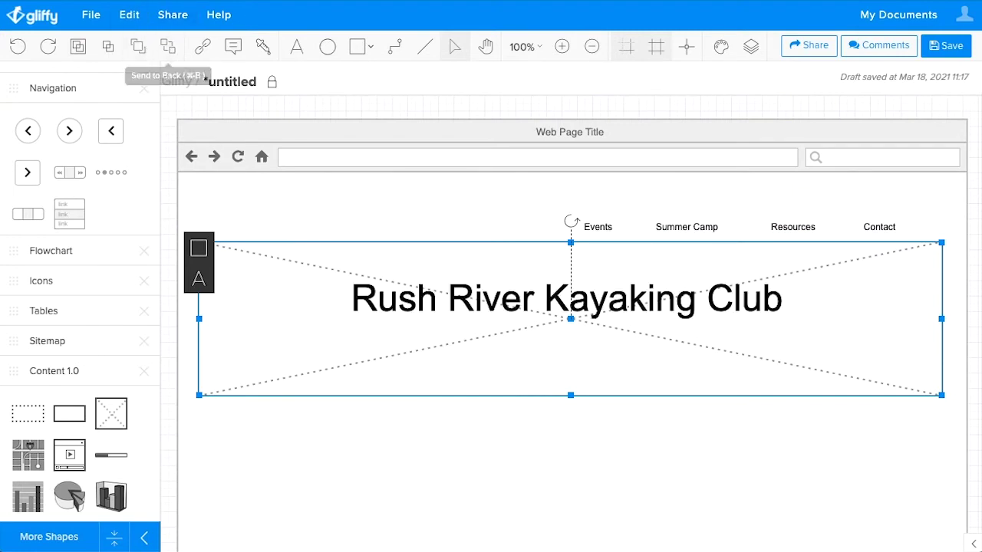
left_click(752, 469)
Step: Centre the headline within the banner and add a square image placeholder below it
left_click(664, 300)
left_click_drag(664, 301, 665, 322)
left_click(671, 464)
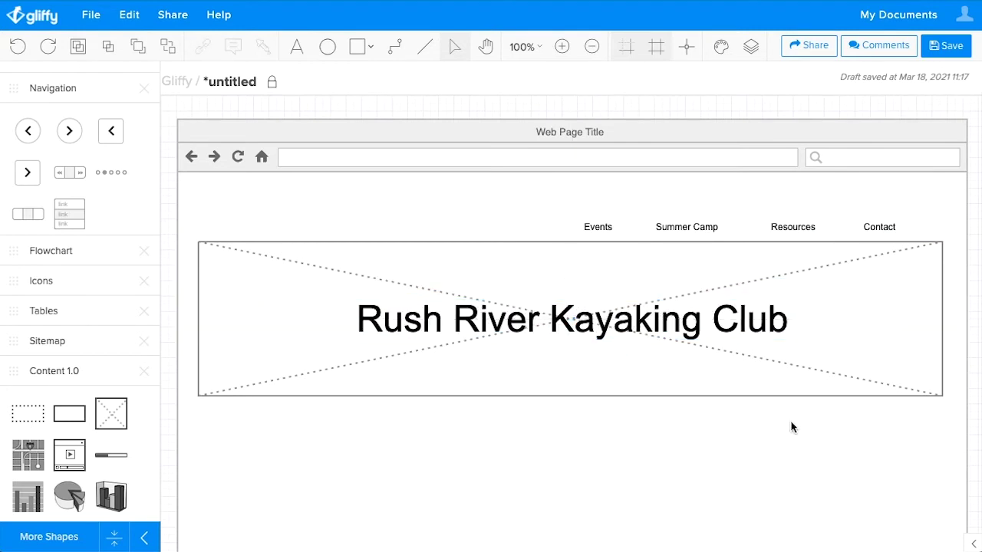
scroll(580, 477, "down", 1)
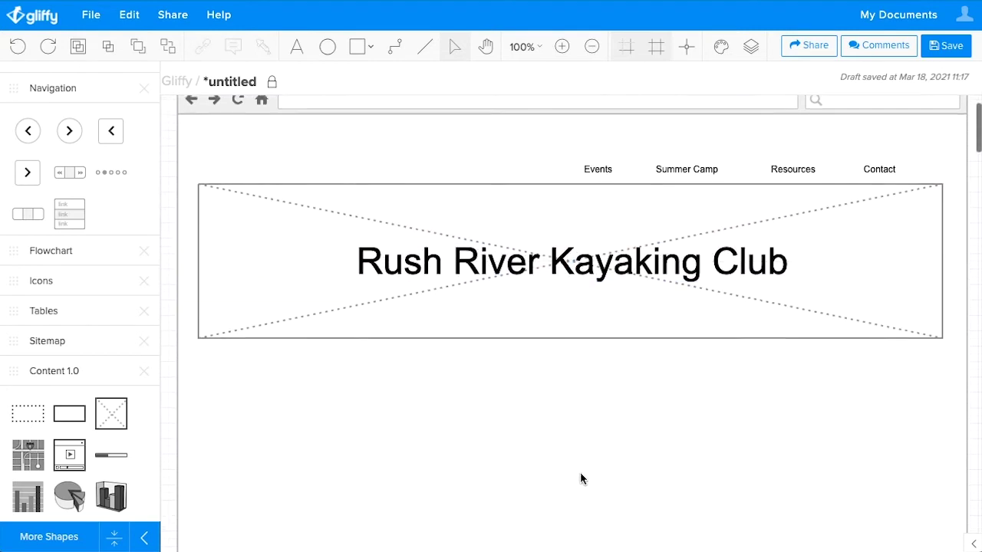
scroll(581, 478, "down", 1)
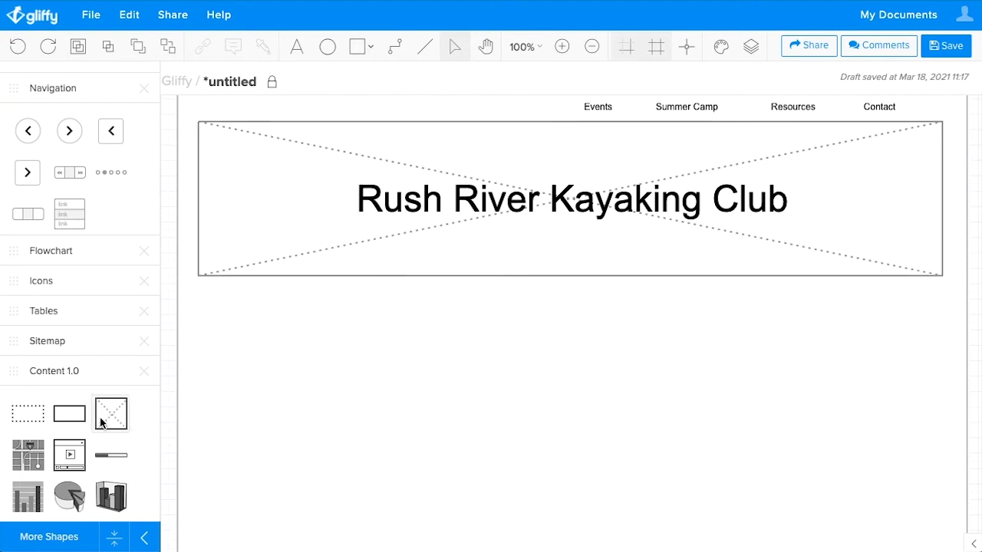
left_click_drag(100, 422, 240, 308)
Step: Duplicate the square placeholder into a row of four and centre the row
left_click(314, 368)
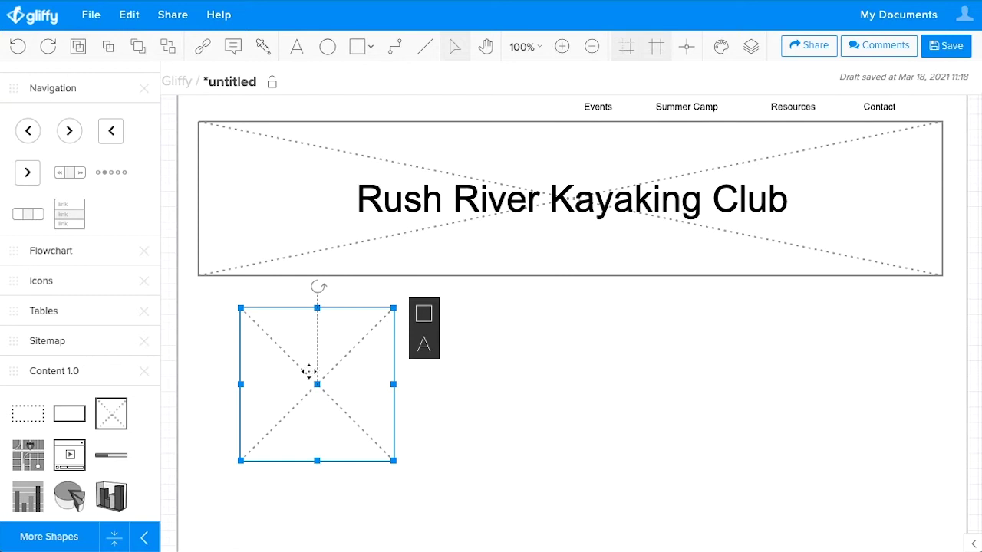
key("ctrl+d")
left_click_drag(325, 390, 493, 385)
key("ctrl+d")
key("ctrl+d")
left_click(584, 413)
left_click(874, 385)
left_click(703, 407, "shift")
left_click(473, 403, "shift")
left_click(345, 396, "shift")
mouse_move(345, 396)
left_mouse_down()
mouse_move(324, 397)
mouse_move(336, 399)
left_mouse_up()
left_click(211, 335)
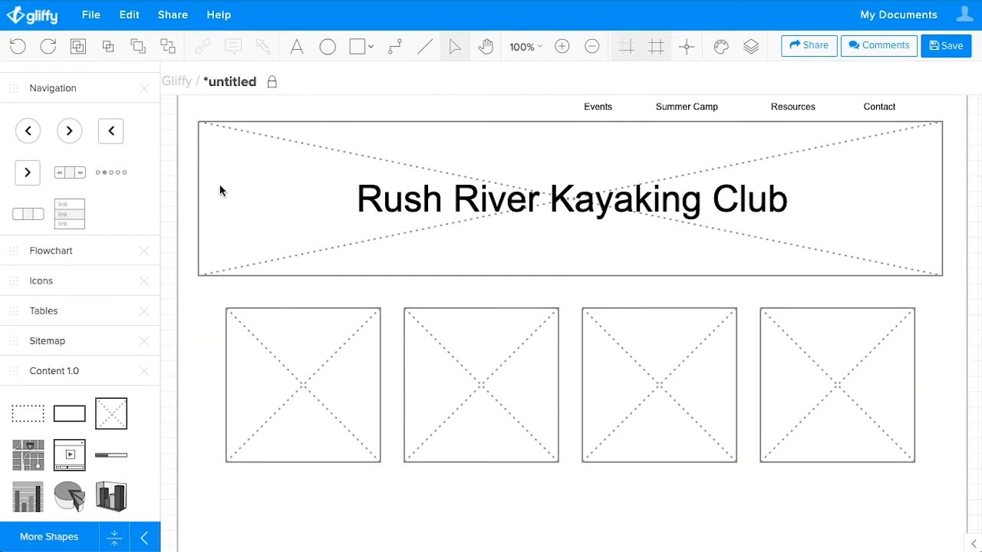
Step: Add previous and next arrow buttons on either side of the image row
scroll(21, 135, "up", 1)
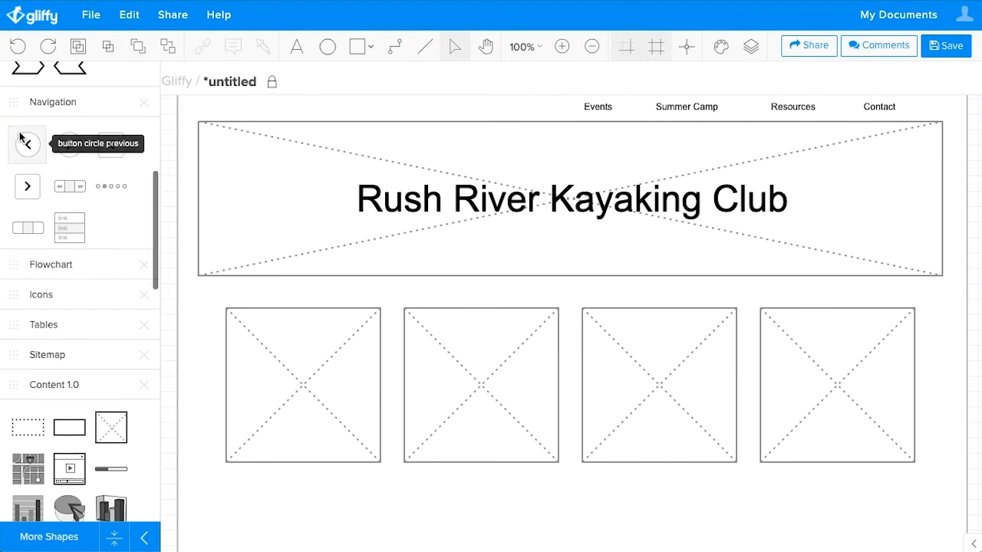
left_click_drag(21, 135, 192, 376)
left_click_drag(68, 146, 905, 387)
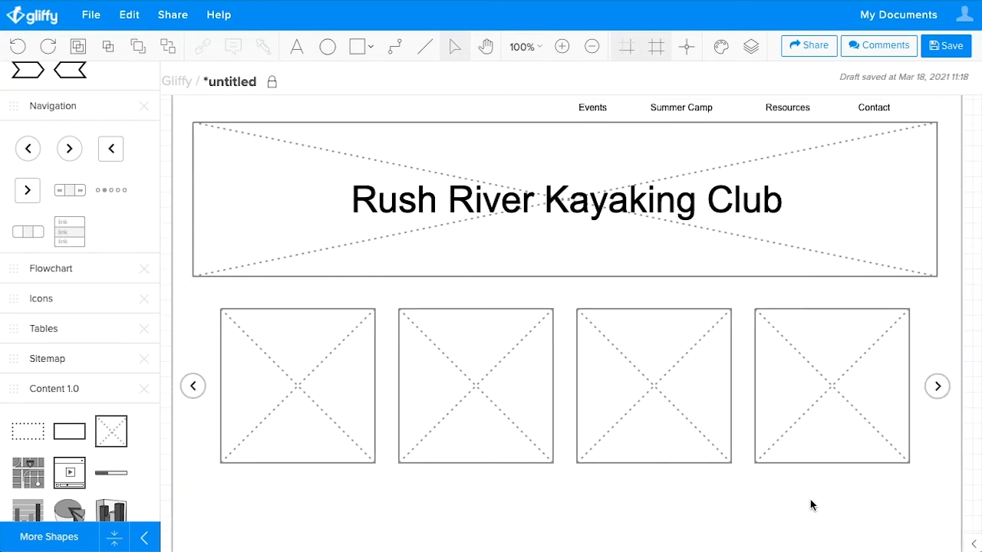
Step: Switch to the Browser Window layer and drag the page frame's bottom edge down
scroll(767, 476, "down", 3)
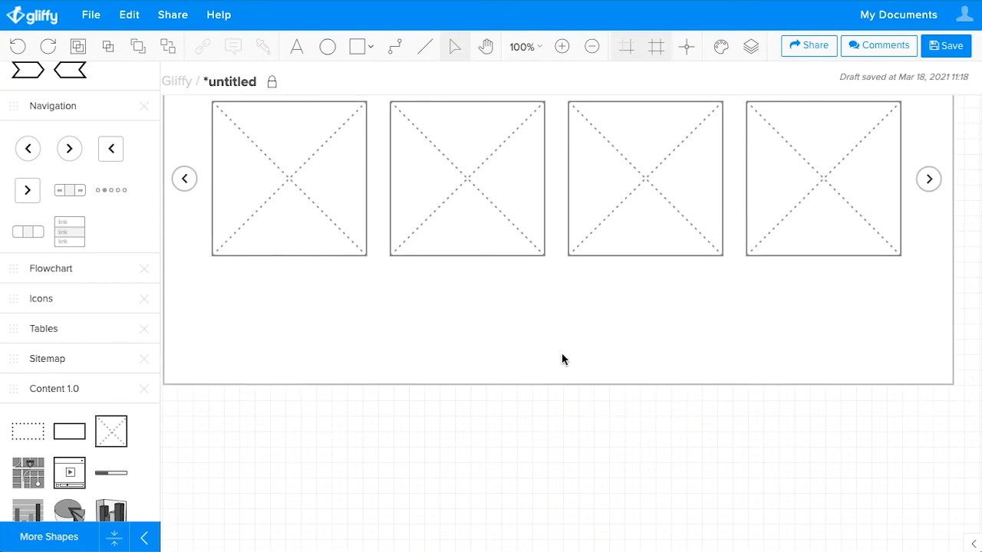
left_click(751, 46)
left_click(911, 184)
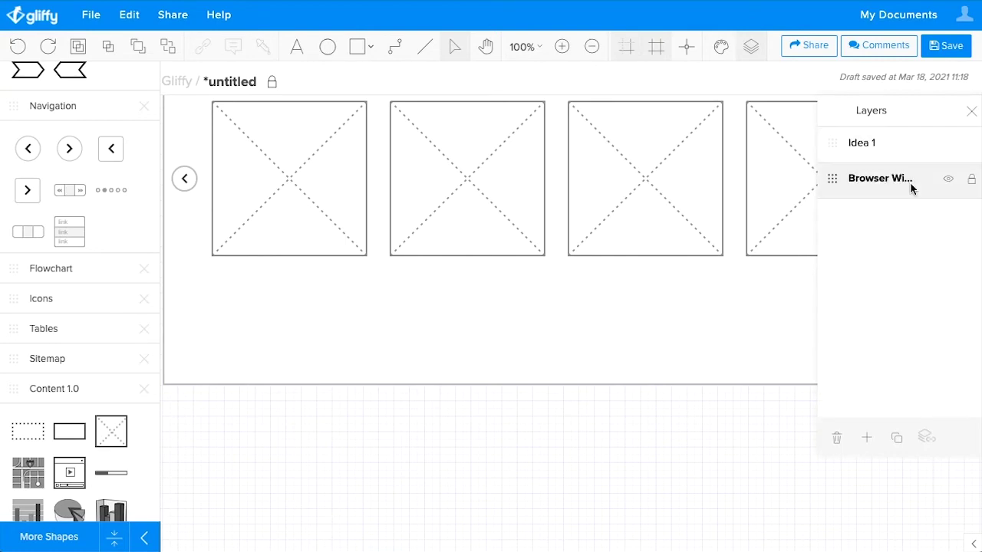
left_click(444, 385)
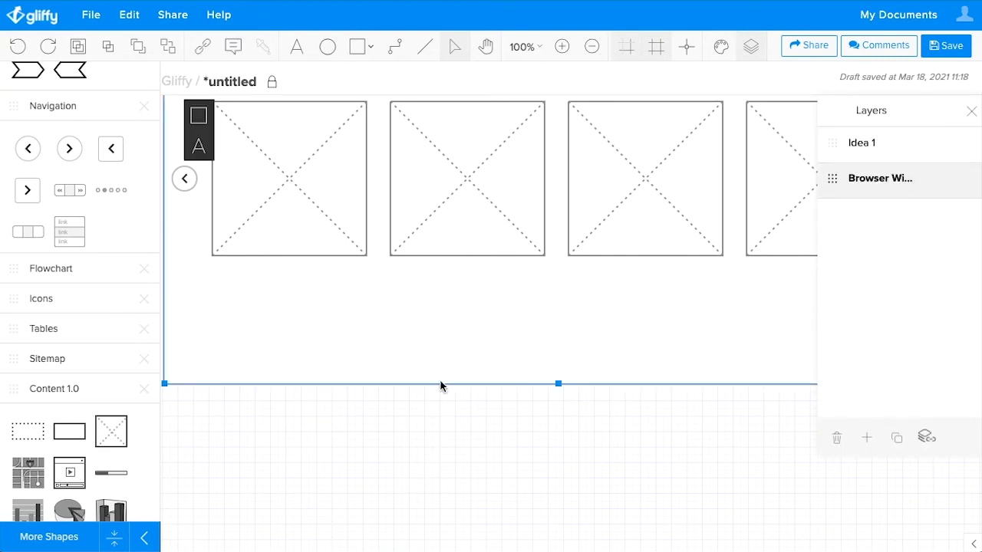
left_click_drag(558, 383, 541, 517)
left_click(542, 517)
Step: Zoom out to 50% and extend the browser frame to 1588px tall
left_click(528, 51)
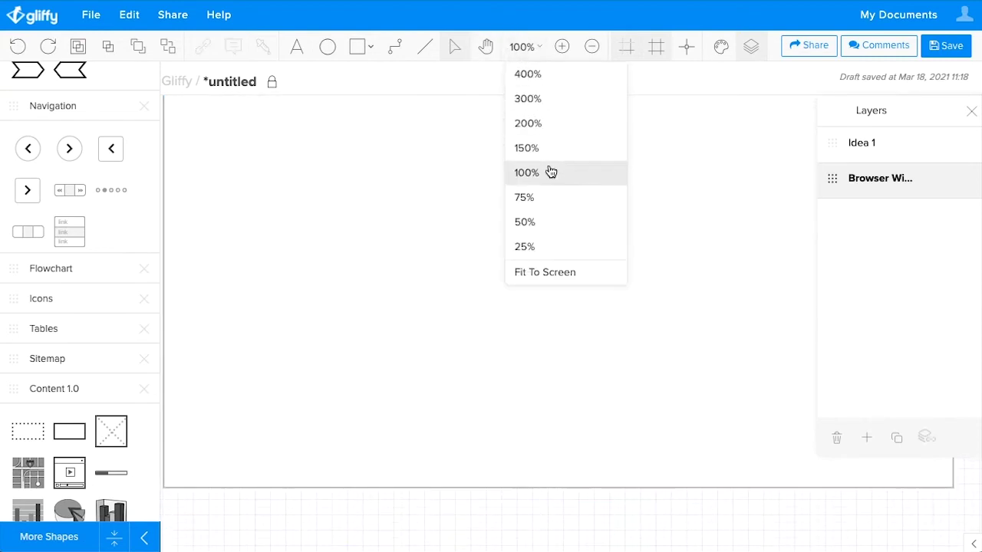
left_click(527, 223)
scroll(526, 228, "up", 2)
scroll(526, 227, "down", 1)
left_click(404, 363)
left_click_drag(367, 457, 368, 498)
left_click(643, 309)
Step: Make Idea 1 the active layer again, close Layers and bring the zoom back toward 100%
scroll(536, 369, "up", 3)
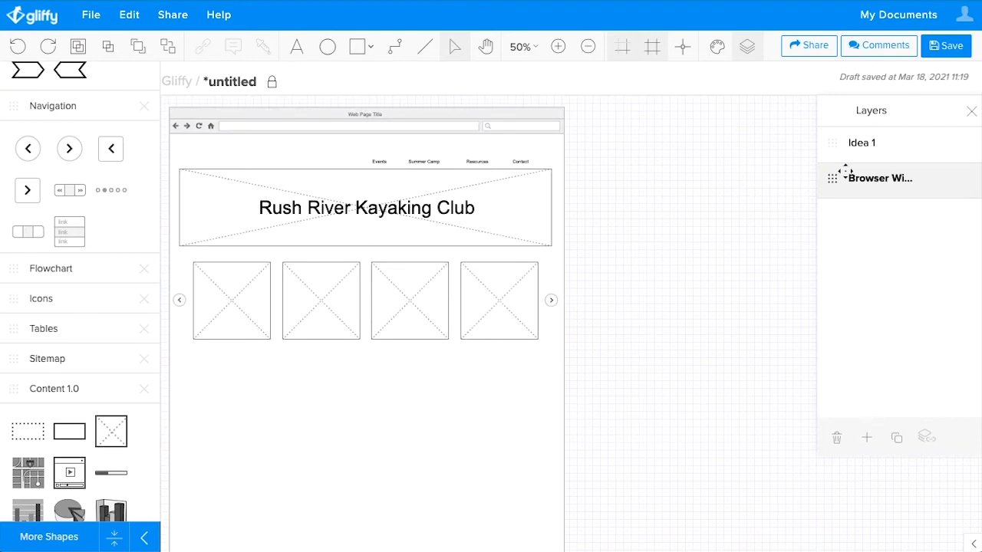
left_click(906, 152)
left_click(972, 110)
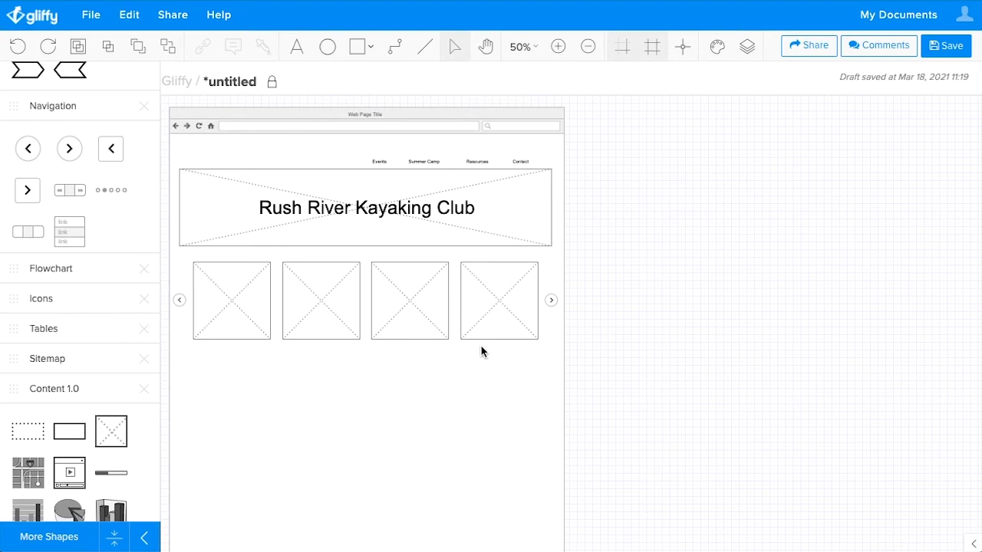
left_click(525, 47)
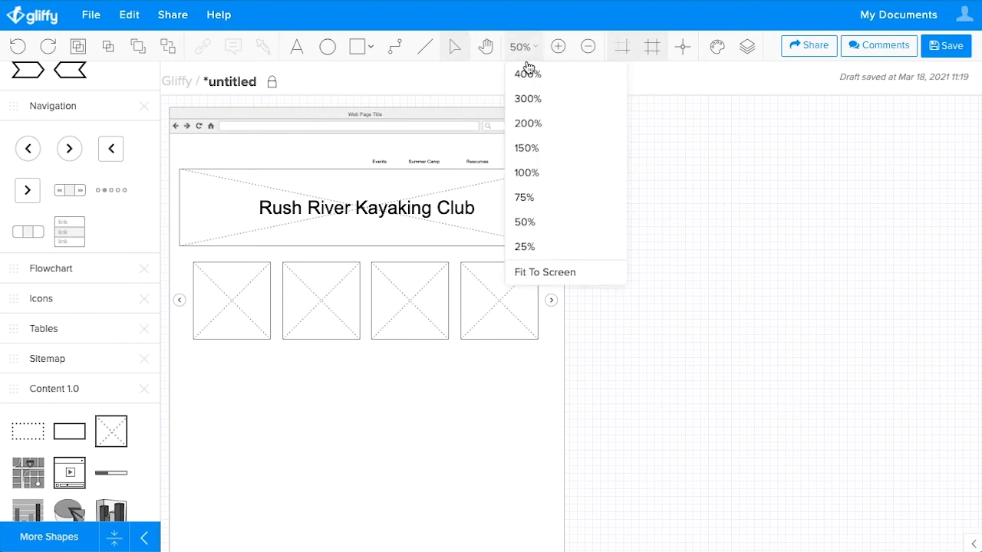
left_click(533, 172)
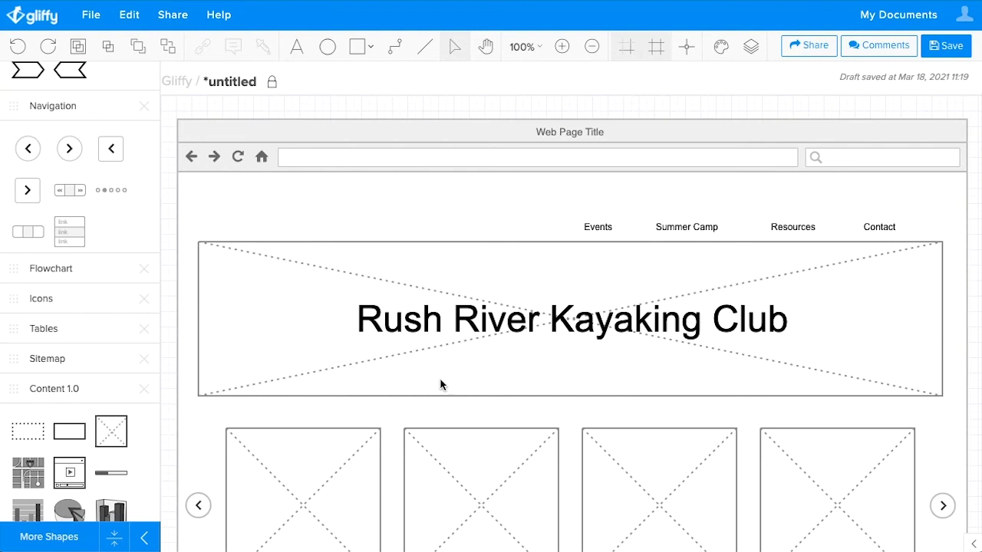
scroll(441, 384, "down", 3)
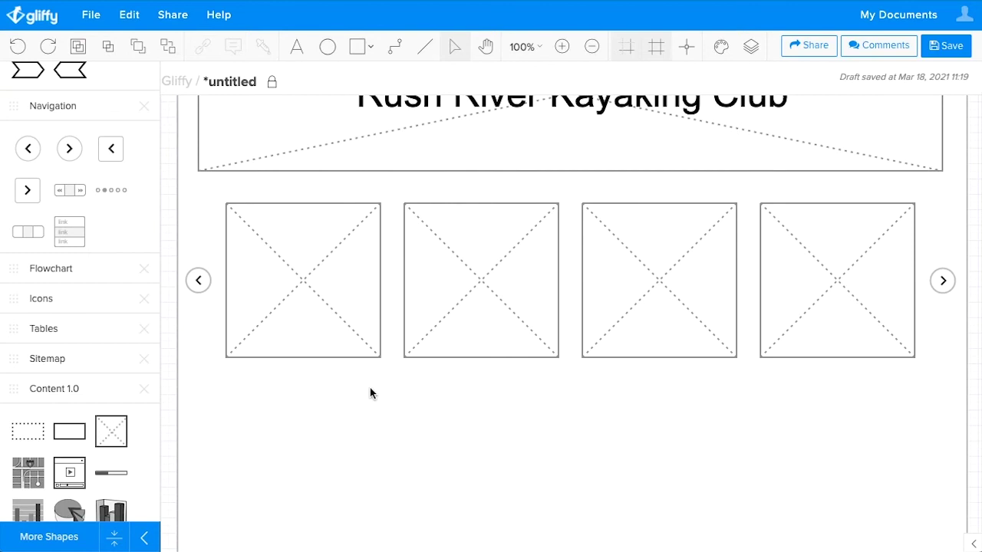
scroll(370, 389, "down", 2)
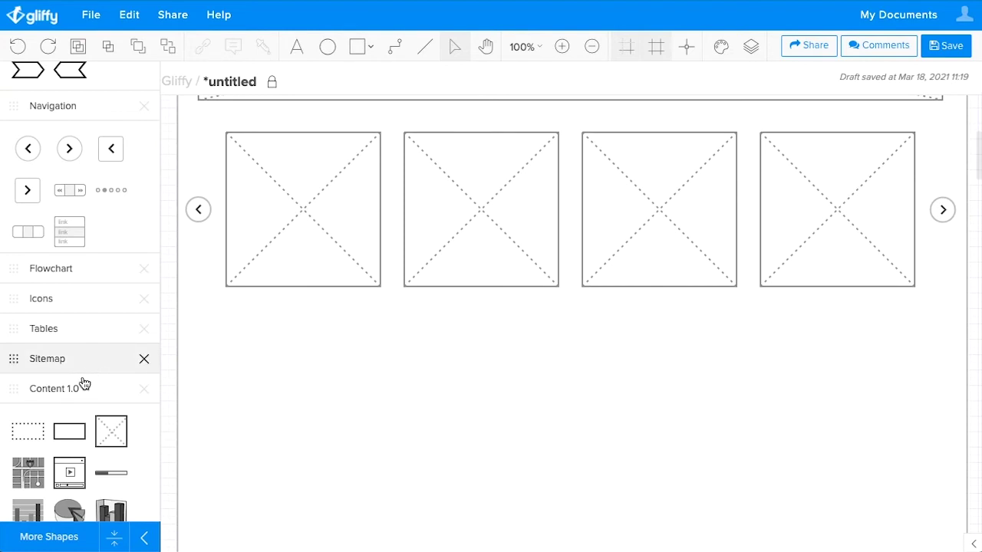
scroll(484, 369, "down", 2)
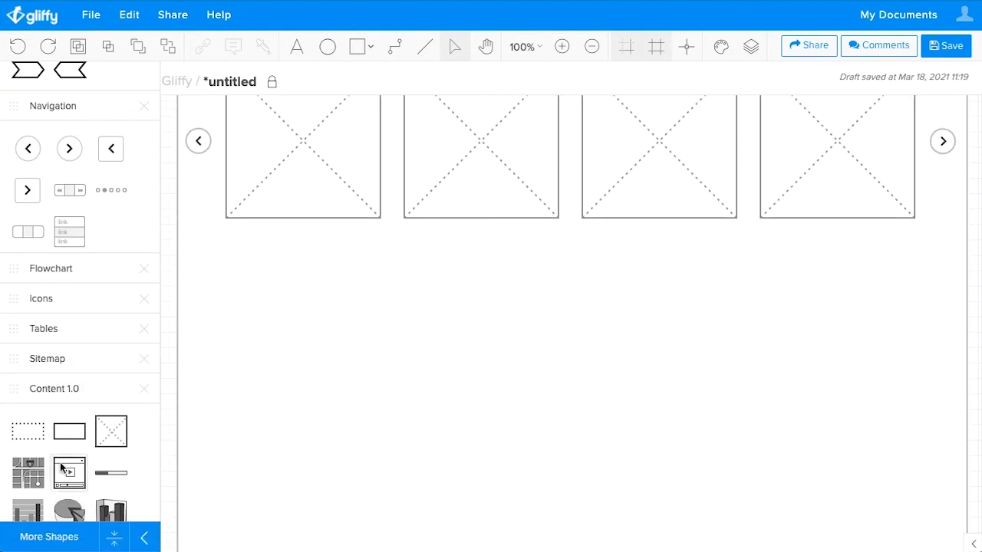
Step: Add an enlarged video placeholder with a 36px 'Newest Resource Video' heading beside it
left_click_drag(69, 473, 342, 304)
left_click_drag(502, 382, 721, 353)
key("t")
left_click_drag(227, 263, 483, 274)
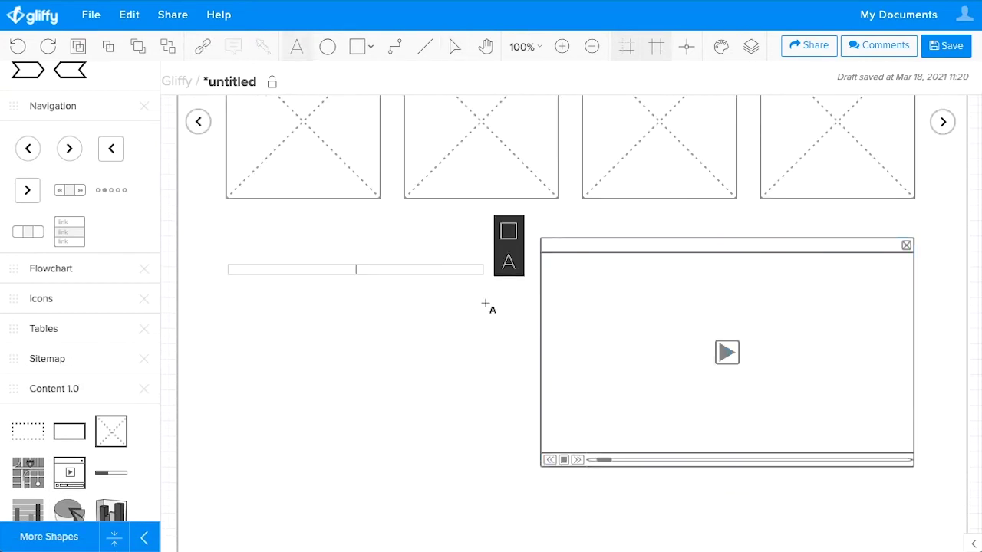
type("Newest Resource Video")
key("ctrl+a")
left_click(703, 260)
key("Escape")
scroll(537, 345, "up", 2)
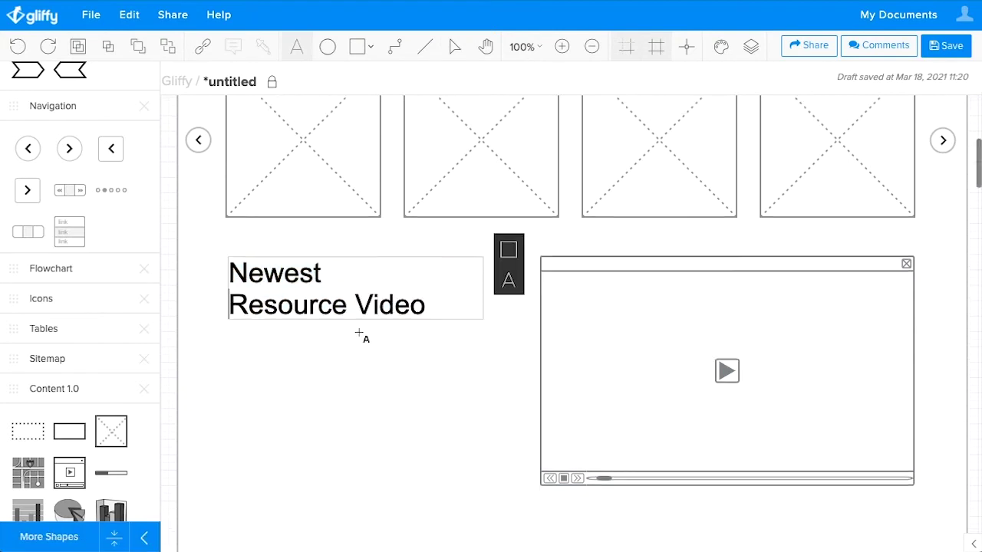
Step: Add five smaller 'Subhead explaining the video' lines below the heading
key("ctrl+d")
left_click_drag(288, 414, 288, 475)
double_click(288, 459)
type("Subhead explaining the video")
key("ctrl+a")
left_click(517, 450)
key("Escape")
scroll(537, 345, "down", 2)
key("ctrl+d")
key("ctrl+d")
key("ctrl+d")
key("ctrl+d")
scroll(79, 307, "down", 5)
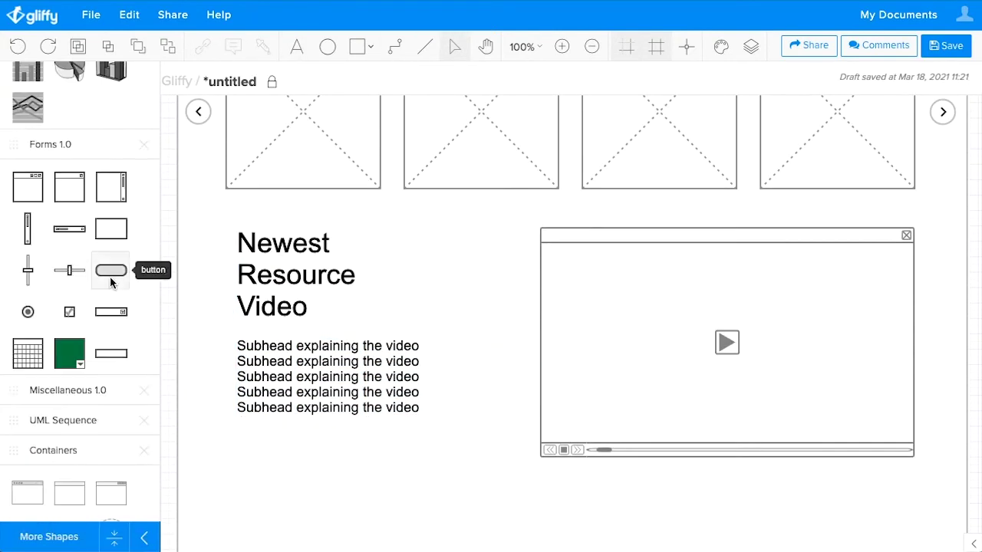
Step: Add a widened Learn More button under the subheads and a calendar below the video section
left_click_drag(112, 270, 268, 452)
left_click_drag(299, 452, 329, 452)
scroll(537, 346, "down", 4)
left_click_drag(27, 354, 330, 314)
scroll(537, 345, "up", 4)
Step: Duplicate the section heading beside the calendar and retitle it 'Upcoming Events'
left_click(340, 251)
key("ctrl+d")
left_click_drag(340, 250, 340, 520)
double_click(307, 361)
type("Upcoming Events")
scroll(537, 346, "down", 3)
left_click_drag(330, 123, 560, 412)
scroll(611, 396, "up", 2)
Step: Write the first event as bold 'DAY, DATE', 'Event title' and an italic 'Event Description'
double_click(491, 382)
type("DAY, DATE")
key("shift+End")
type("Event title")
scroll(537, 346, "up", 1)
key("Return")
type("Event Description")
key("shift+Home")
key("ctrl+i")
key("ctrl+shift+End")
key("Delete")
left_click_drag(470, 432, 584, 491)
left_click(778, 405)
Step: Duplicate the event entry to make three listings under Upcoming Events
key("ctrl+d")
key("ctrl+d")
left_click_drag(736, 530, 337, 417)
left_click(243, 283)
scroll(243, 283, "down", 3)
scroll(26, 274, "down", 5)
scroll(3, 273, "up", 10)
Step: Duplicate the card twice, labelling the copies 'More Resources' and 'Contact Us'
scroll(587, 340, "up", 5)
scroll(588, 340, "down", 10)
Step: Add a card labelled 'Summer Camp Announcements'
left_click_drag(70, 349, 286, 223)
left_click_drag(325, 260, 449, 327)
double_click(327, 253)
type("Summer Camp Announcements")
left_click(575, 245)
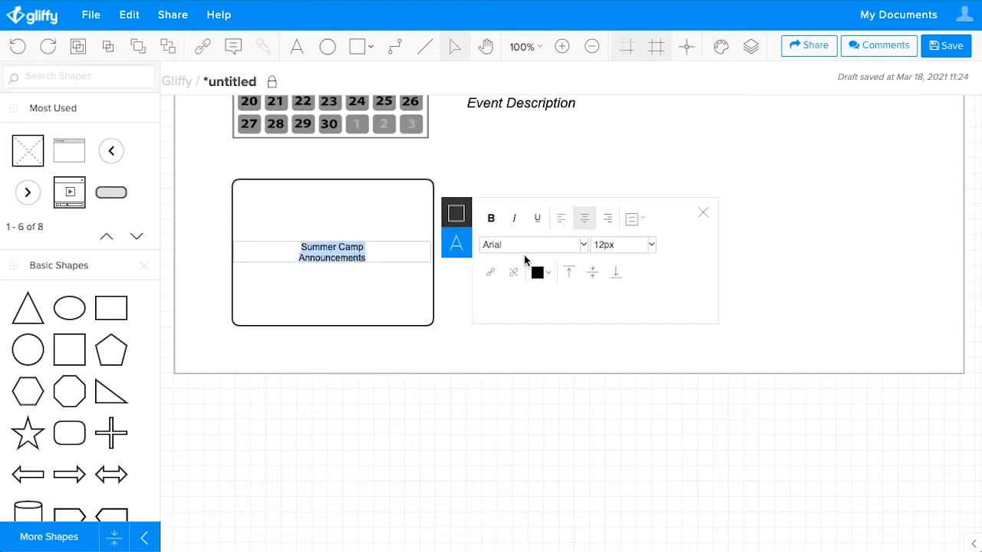
key("ctrl+minus")
key("ctrl+d")
type("More Resources")
key("ctrl+d")
left_click_drag(466, 244, 645, 274)
type("Contact Us")
left_click(391, 404)
scroll(391, 405, "up", 5)
scroll(387, 346, "down", 2)
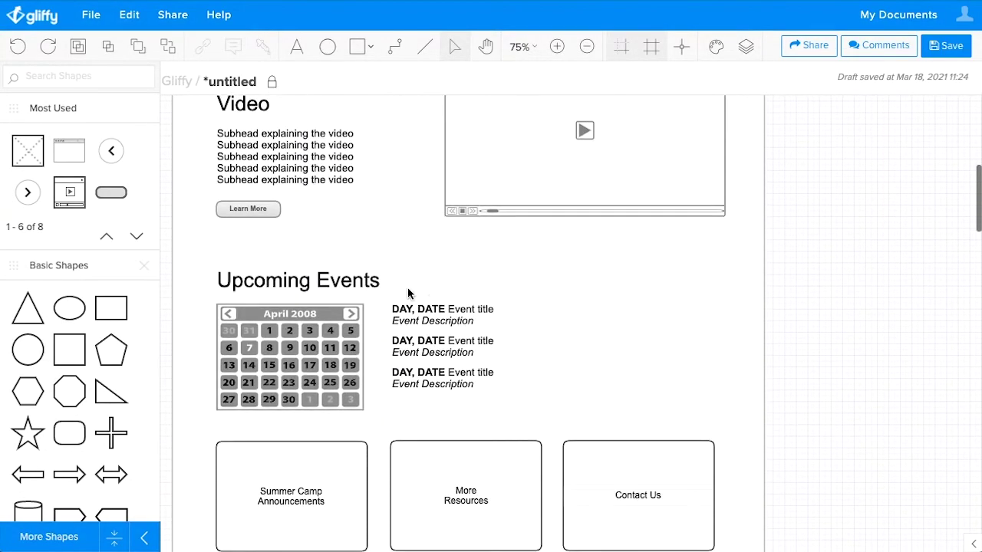
scroll(349, 342, "up", 5)
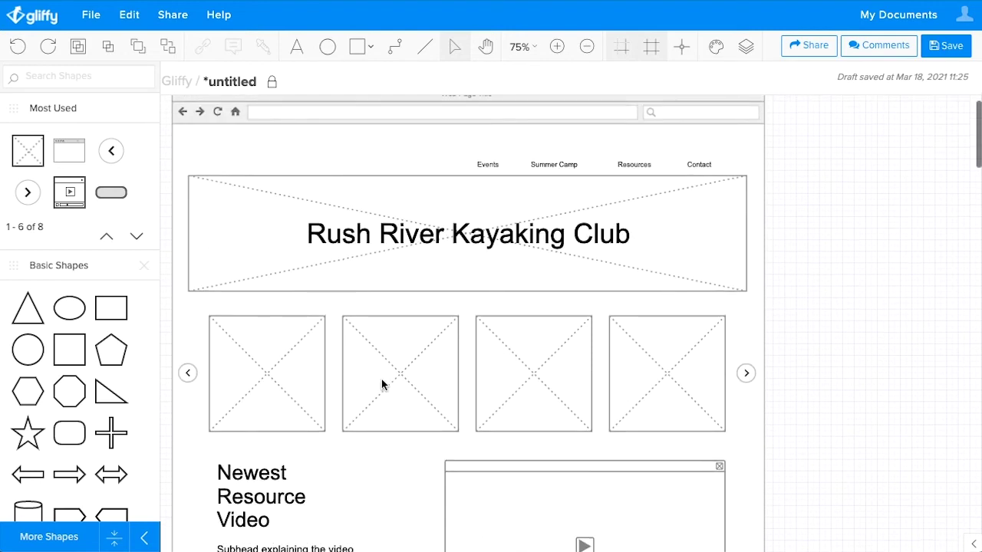
scroll(409, 366, "up", 1)
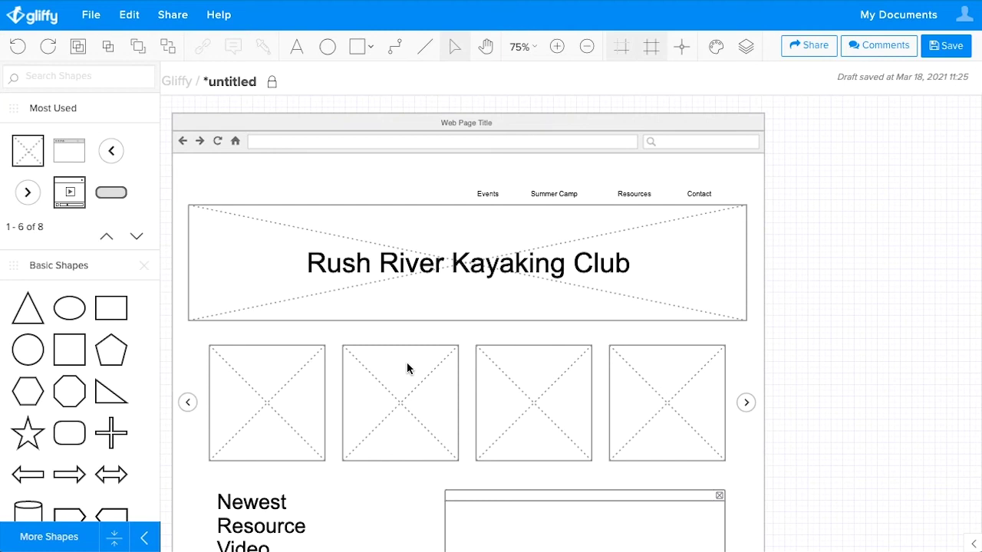
scroll(374, 344, "down", 3)
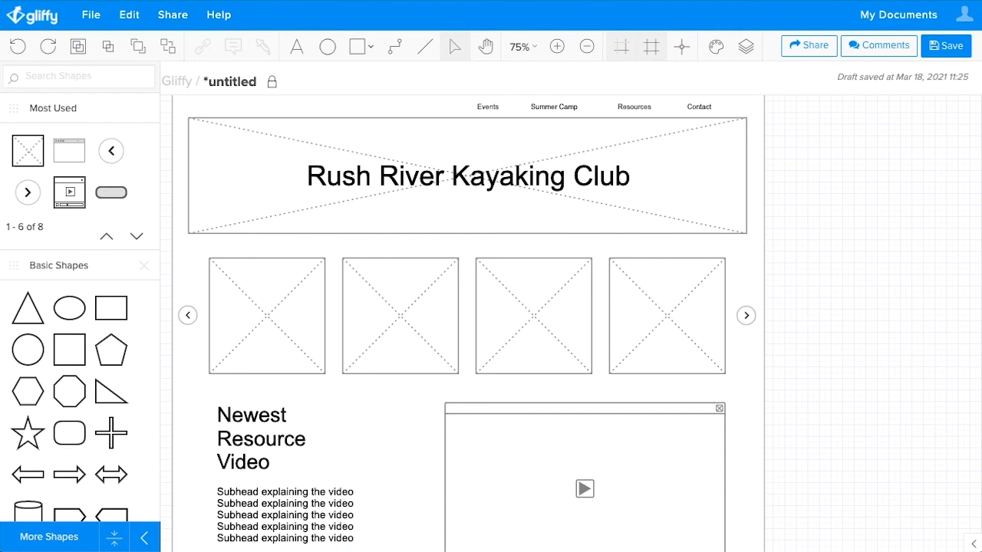
Step: Place the bytheriver, group paddle, push view and seen while paddling photos into the four carousel slots
left_click_drag(801, 63, 779, 83)
left_click_drag(653, 144, 379, 453)
left_click_drag(446, 491, 267, 298)
left_click_drag(333, 258, 318, 263)
left_click_drag(268, 330, 273, 326)
left_click_drag(664, 164, 398, 322)
left_click_drag(465, 322, 458, 323)
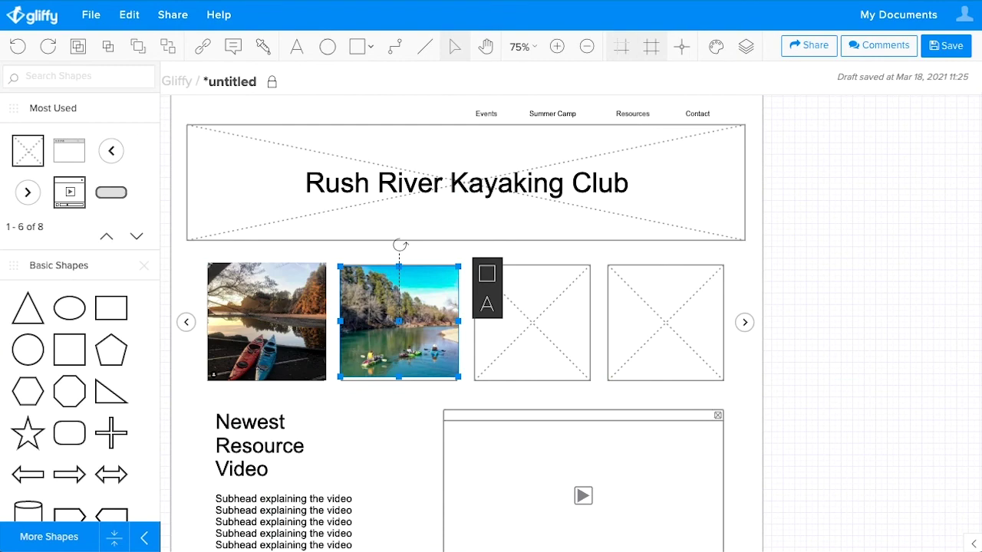
left_click_drag(636, 166, 531, 322)
left_click_drag(668, 188, 700, 322)
left_click(833, 322)
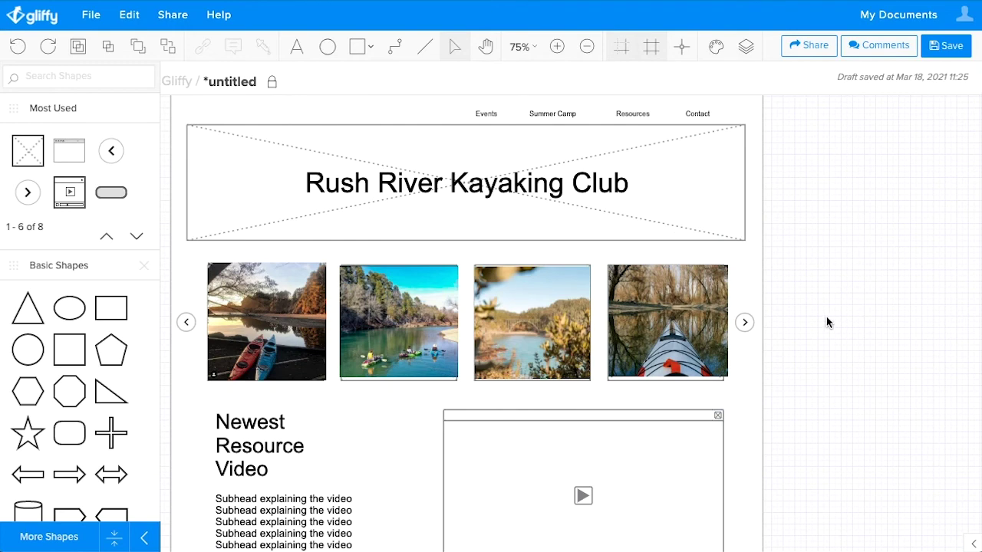
Step: Fill the carousel's left arrow with light blue
scroll(588, 385, "down", 2)
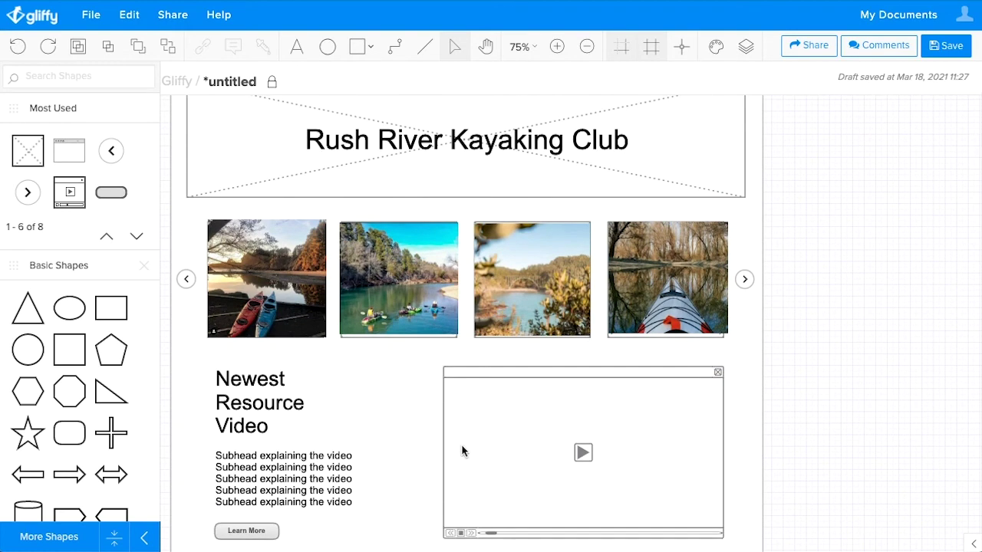
scroll(424, 480, "down", 5)
scroll(423, 411, "up", 5)
left_click(190, 266)
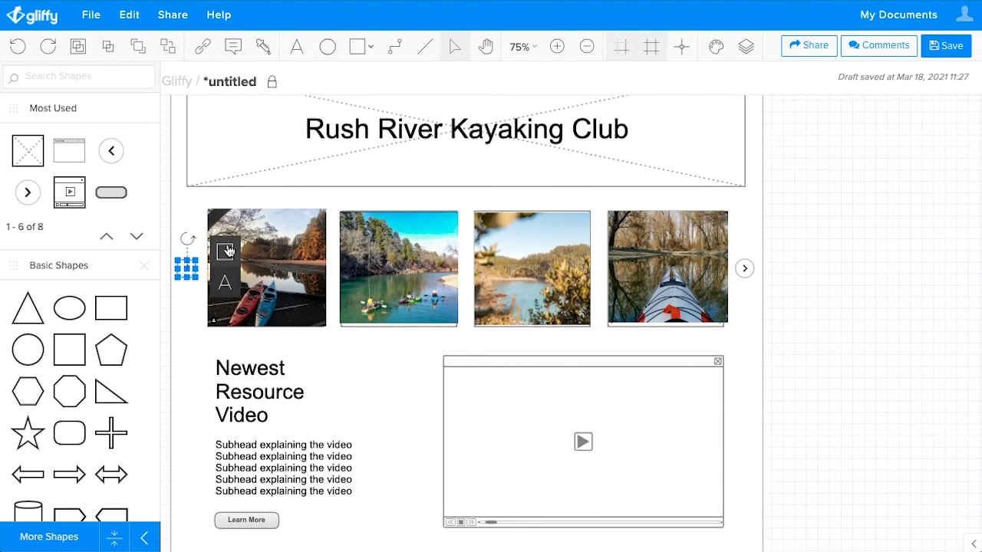
left_click(226, 252)
left_click(264, 266)
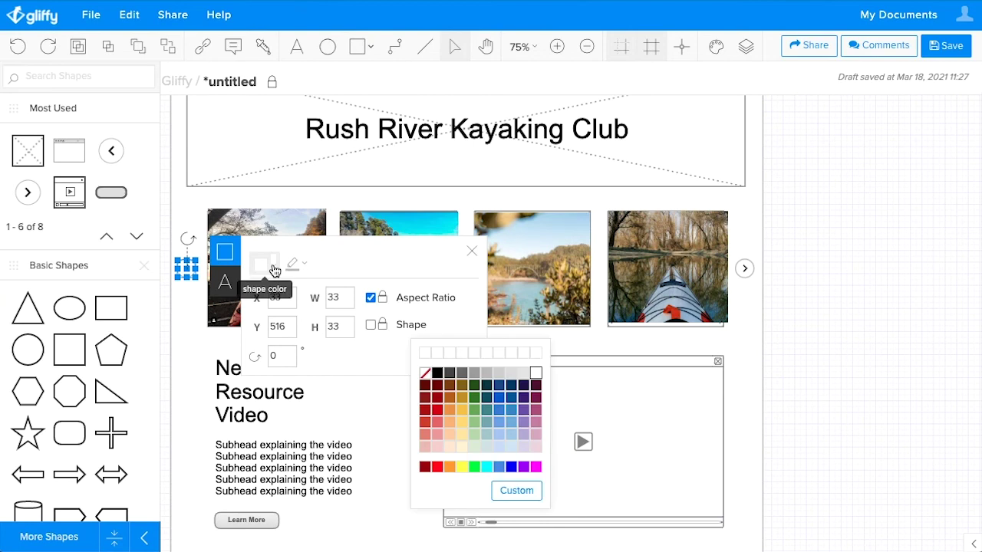
left_click(494, 434)
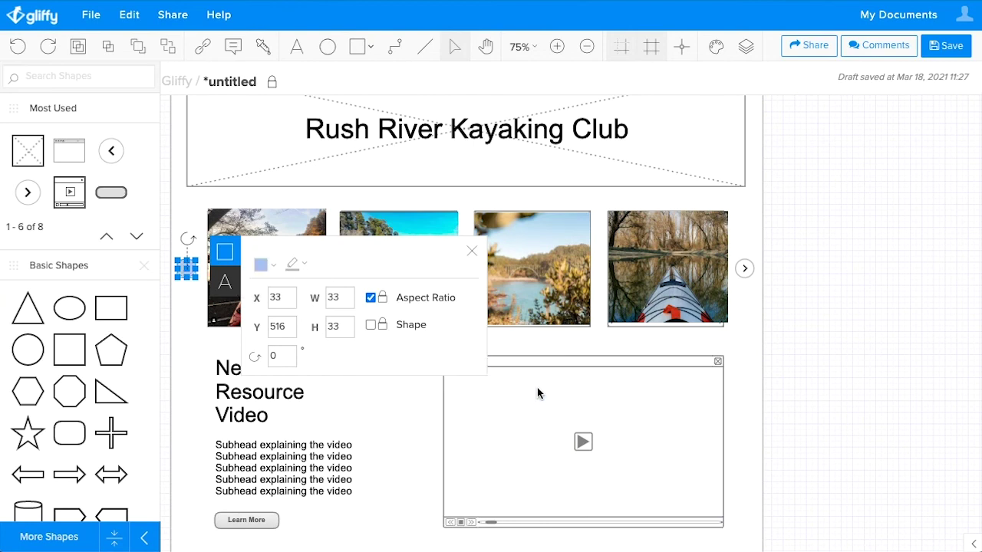
Step: Give the right carousel arrow the same light-blue fill
left_click(741, 270)
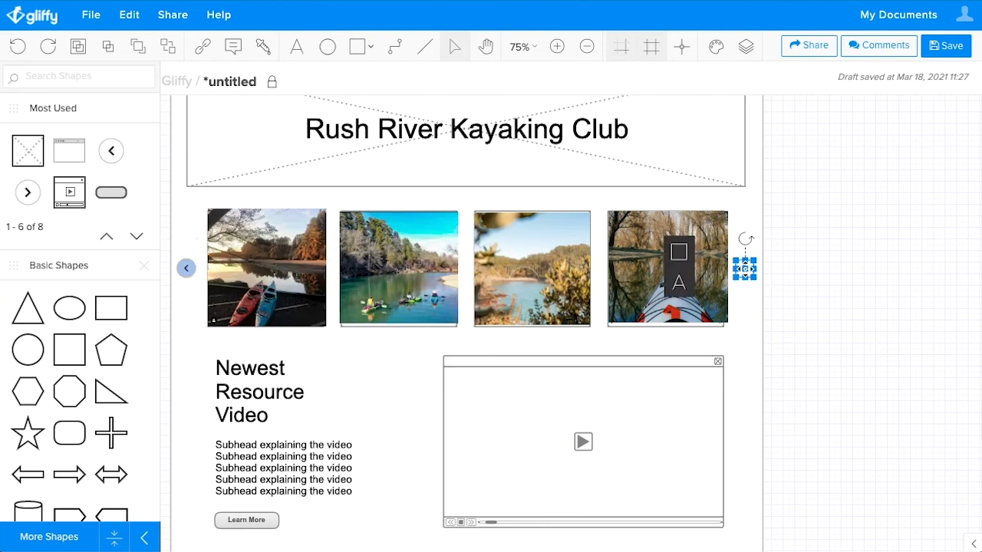
left_click(679, 252)
left_click(482, 268)
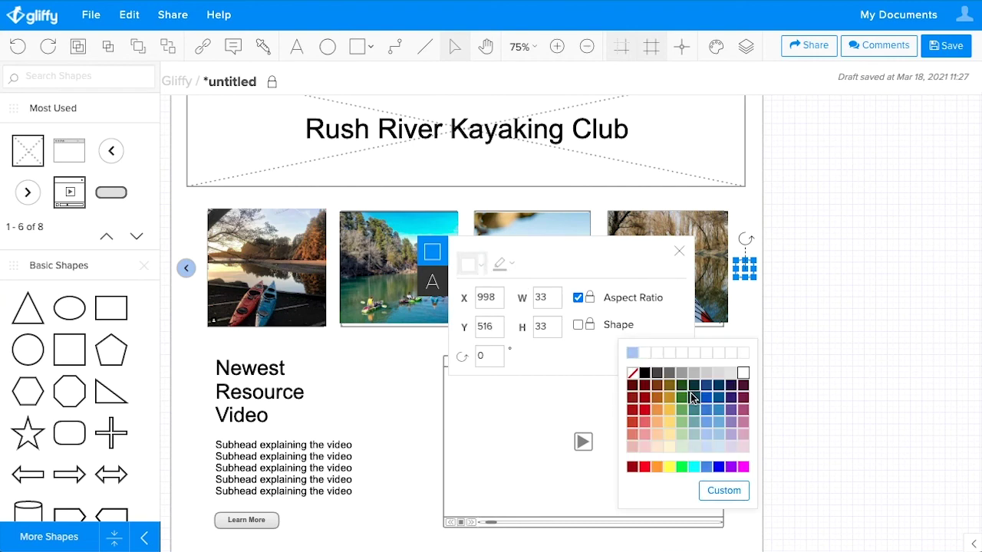
left_click(634, 354)
left_click(833, 282)
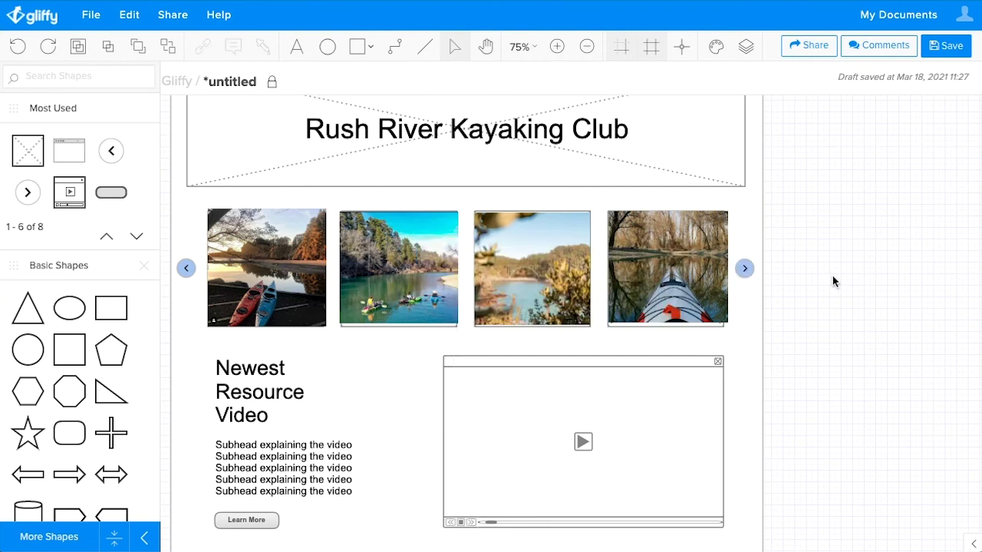
scroll(816, 288, "up", 2)
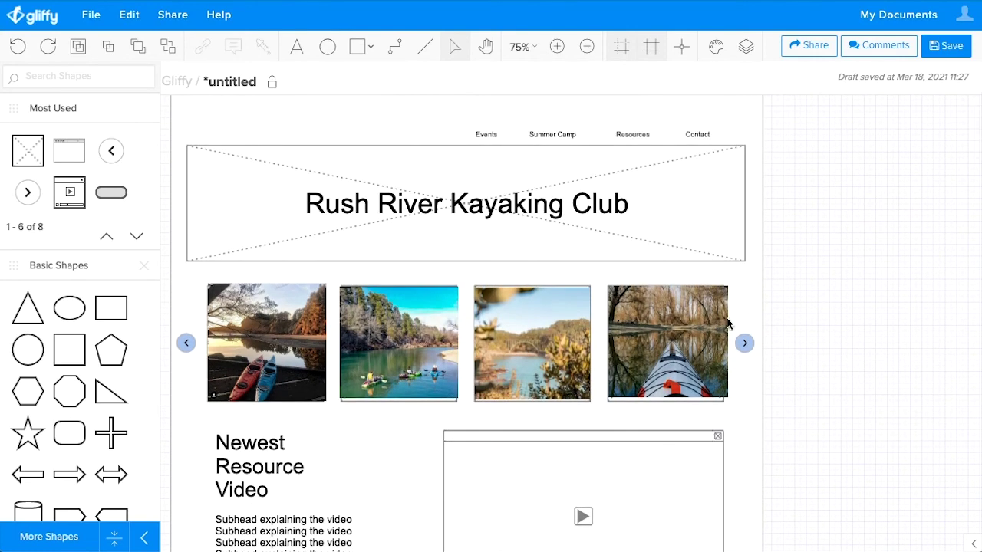
Step: Change the 'Rush River Kayaking Club' headline font to Bangers at 64px
left_click(464, 208)
double_click(642, 194)
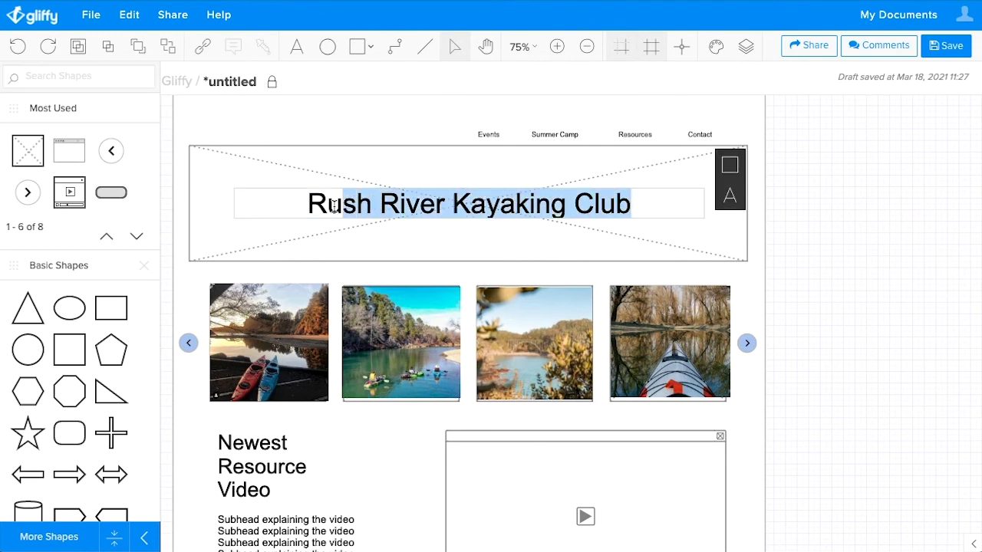
left_click(720, 195)
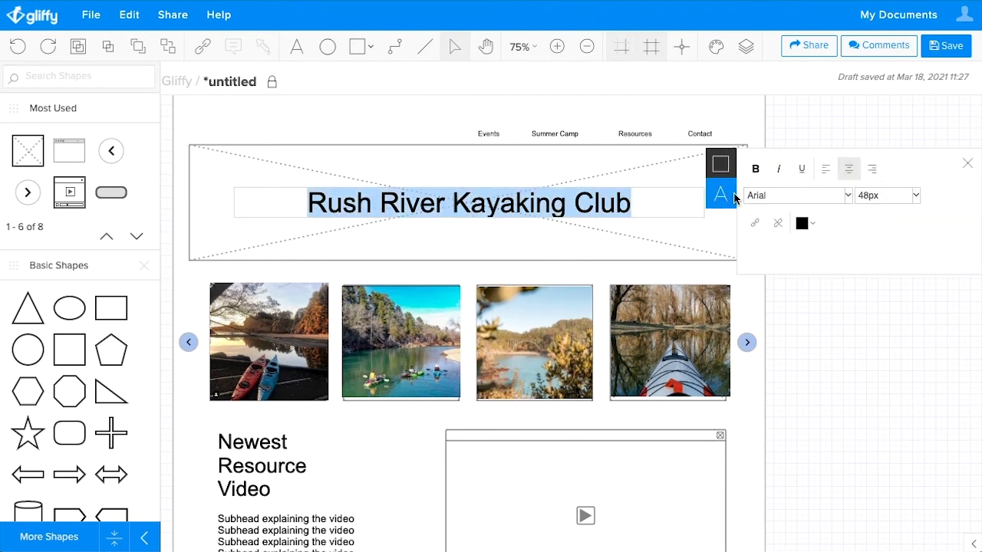
left_click(828, 197)
scroll(829, 252, "down", 3)
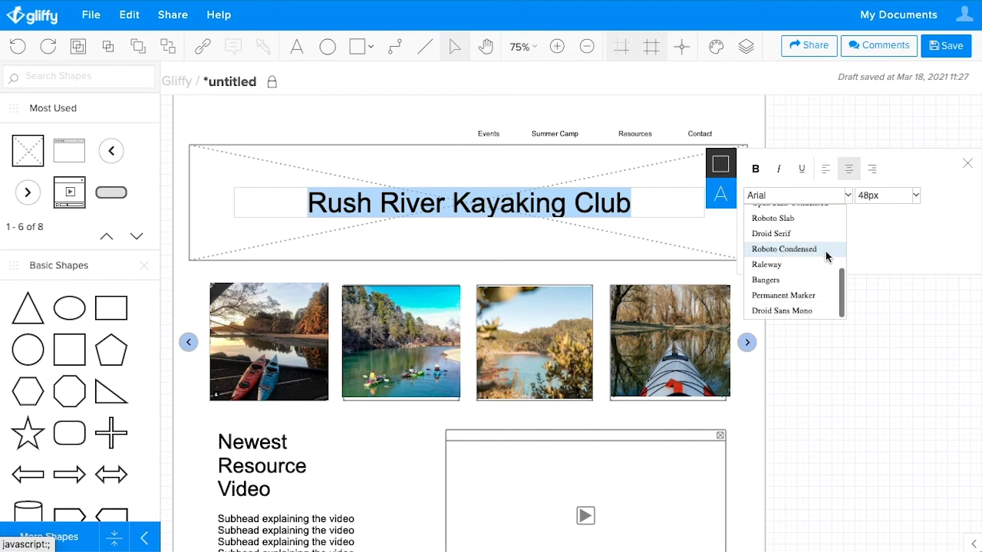
left_click(796, 279)
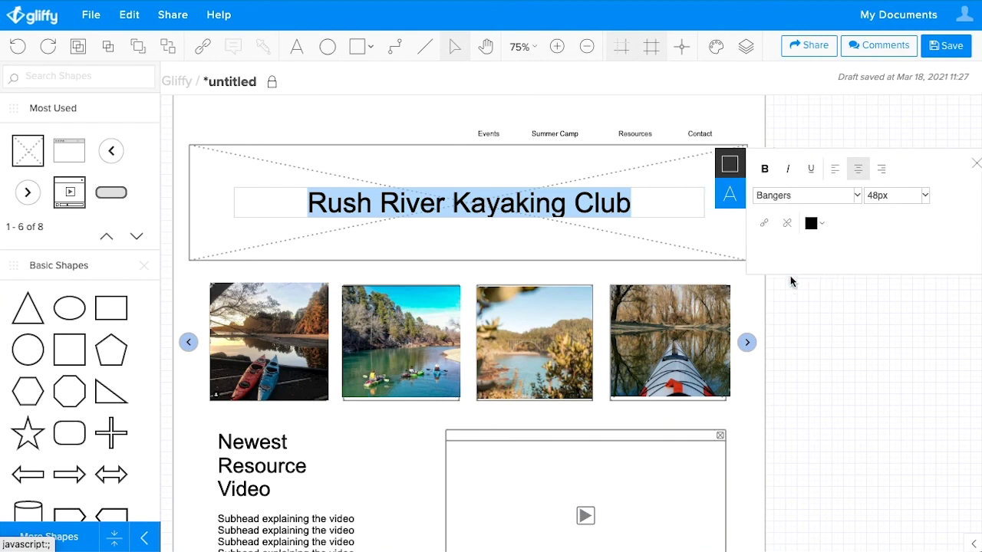
left_click(917, 201)
scroll(875, 284, "down", 3)
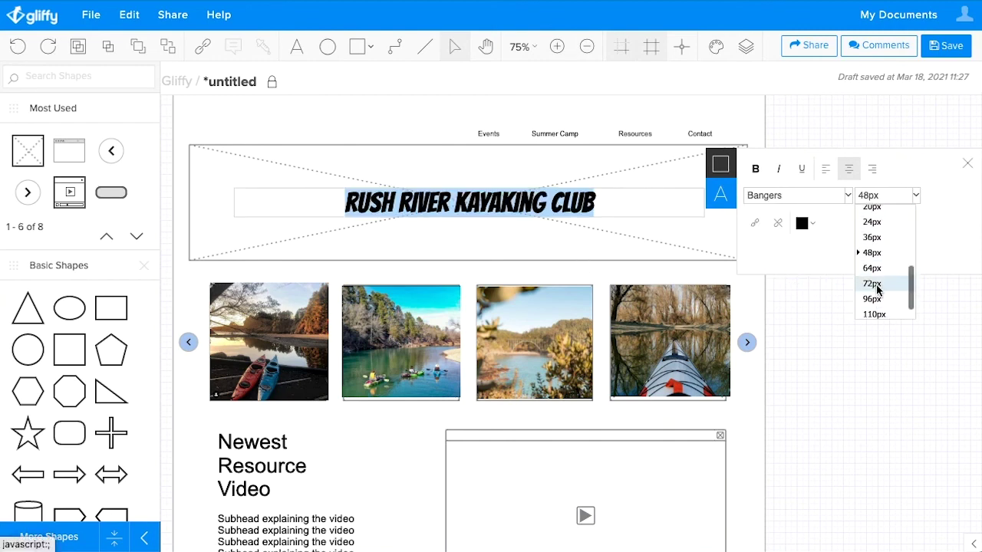
left_click(872, 269)
left_click(844, 326)
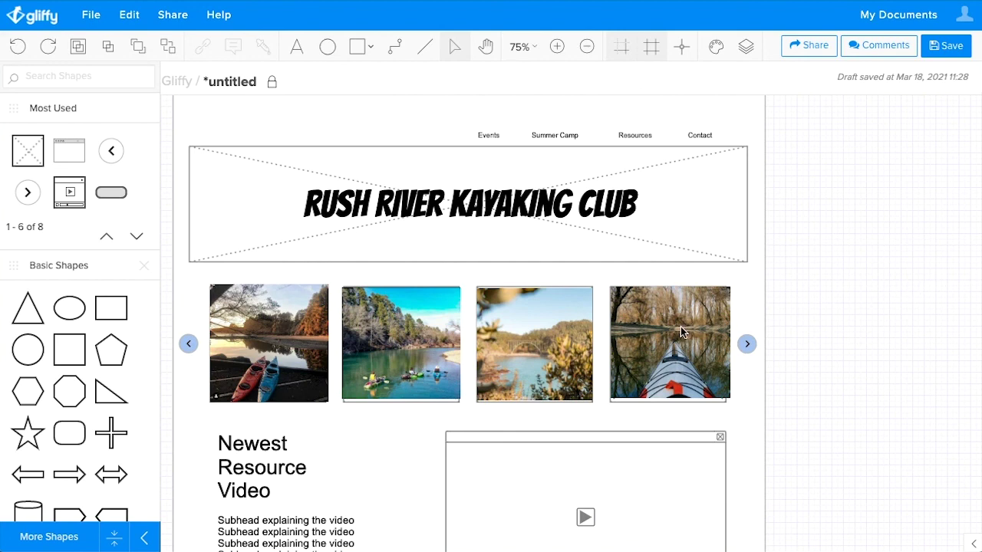
left_click(497, 139)
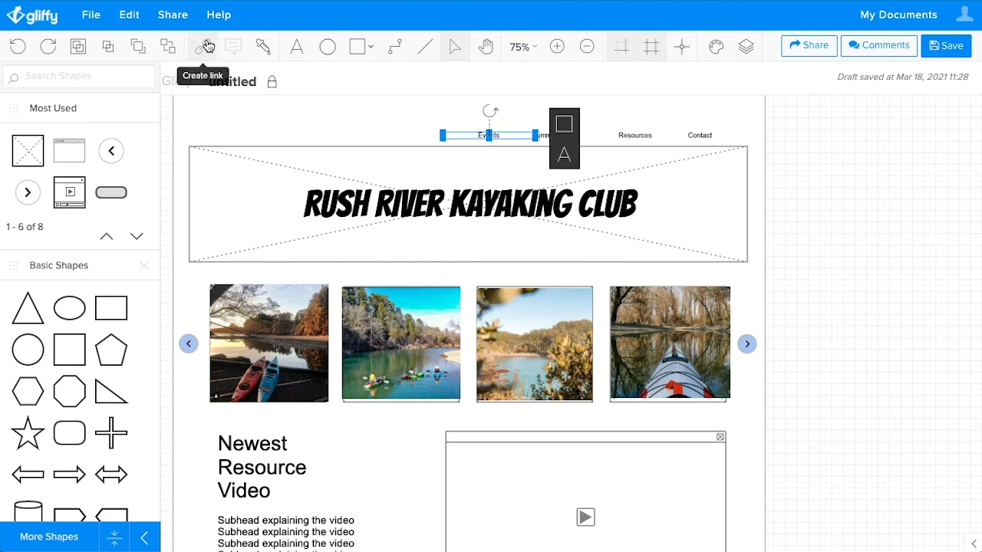
left_click(345, 140)
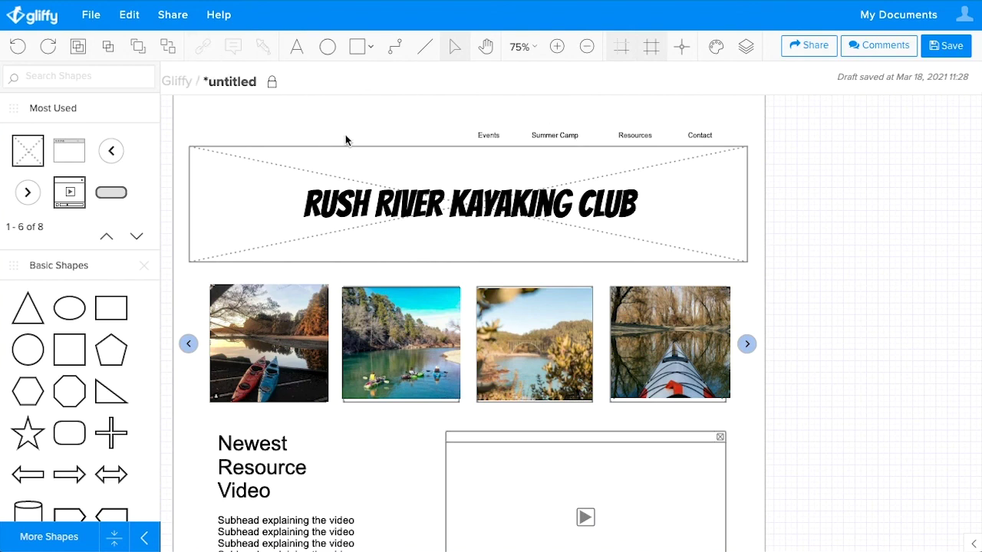